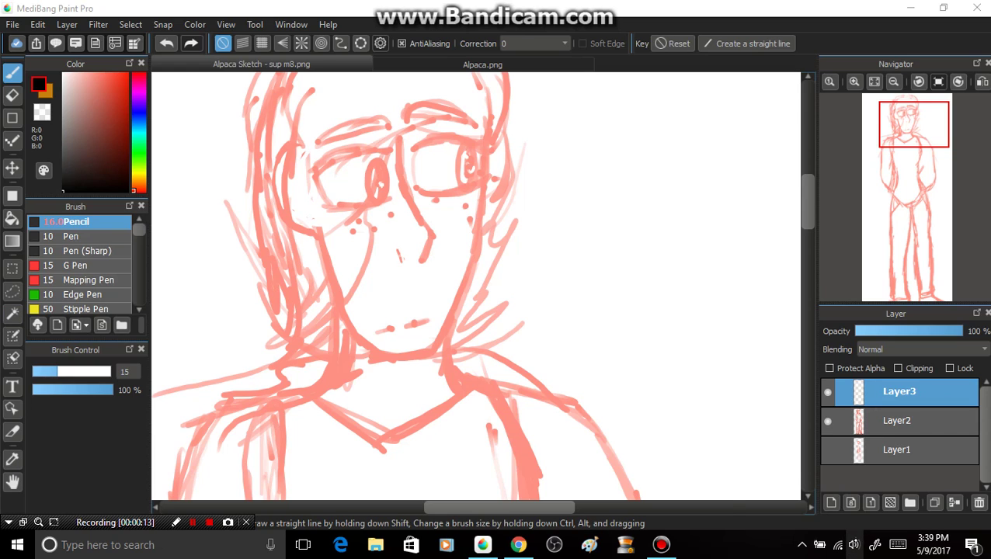
# Adjust the system speaker volume to 53.
pyautogui.click(853, 544)
pyautogui.scroll(7, 856, 532)
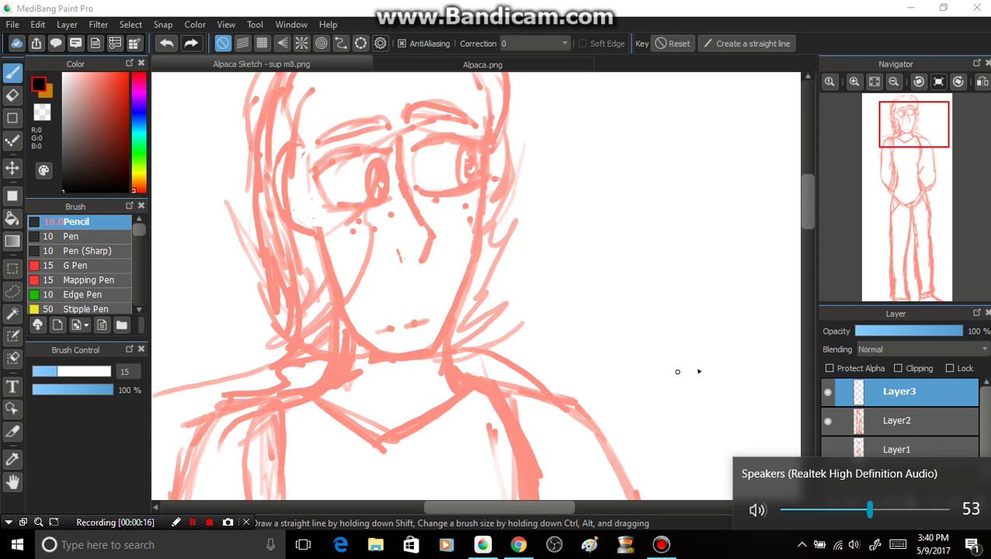
# Trace the sketched nose from bridge to tip in black on Layer3 with the Pencil at size 12.
pyautogui.click(903, 138)
pyautogui.moveTo(904, 140)
pyautogui.mouseDown()
pyautogui.moveTo(886, 159)
pyautogui.moveTo(904, 155)
pyautogui.moveTo(917, 131)
pyautogui.moveTo(901, 129)
pyautogui.mouseUp()
pyautogui.click(854, 82)
pyautogui.click(918, 140)
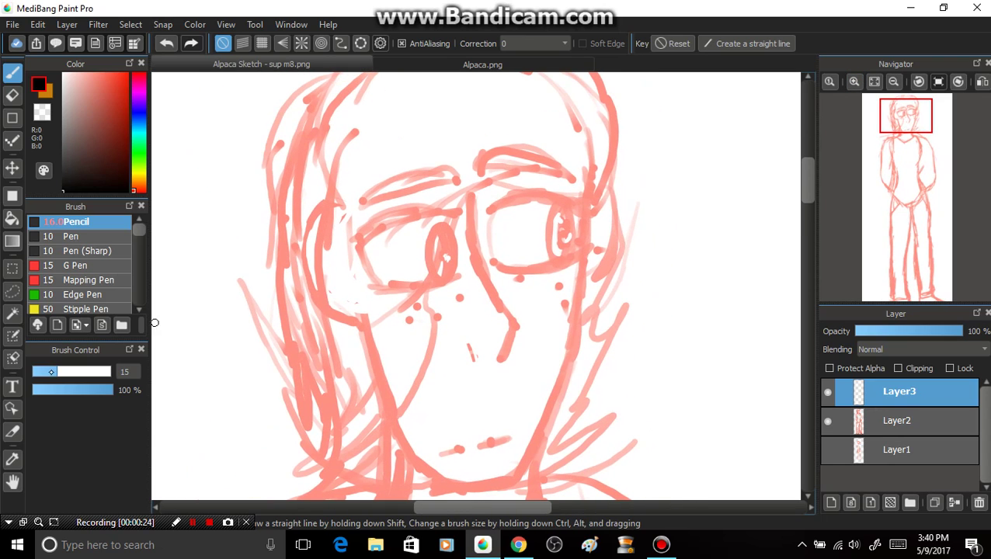
pyautogui.moveTo(55, 372); pyautogui.dragTo(52, 372)
pyautogui.moveTo(469, 190)
pyautogui.mouseDown()
pyautogui.moveTo(466, 249)
pyautogui.moveTo(470, 219)
pyautogui.moveTo(481, 275)
pyautogui.moveTo(514, 322)
pyautogui.moveTo(499, 360)
pyautogui.moveTo(513, 335)
pyautogui.mouseUp()
pyautogui.hotkey('ctrl', 'z')
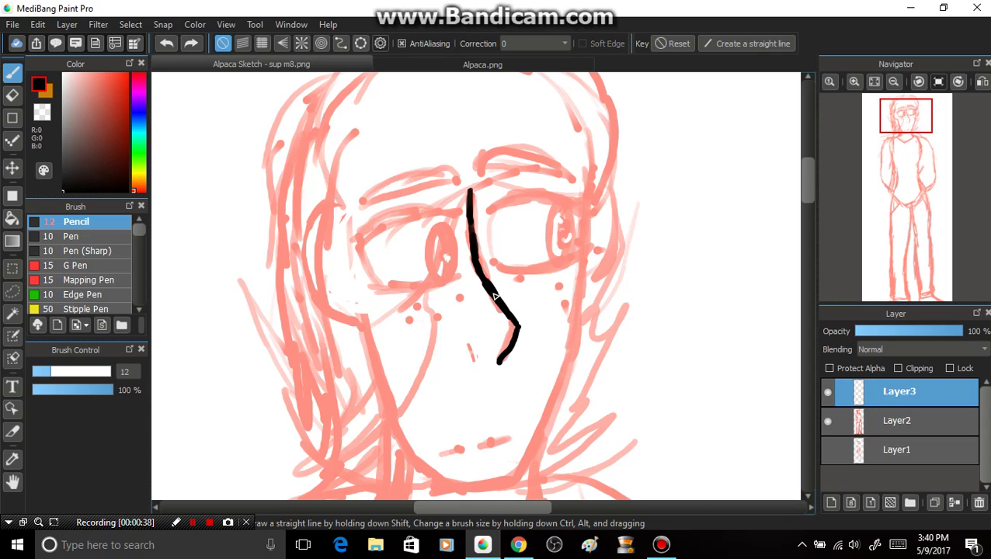
pyautogui.hotkey('ctrl', 'z')
pyautogui.moveTo(517, 327); pyautogui.dragTo(512, 351)
pyautogui.hotkey('ctrl', 'z')
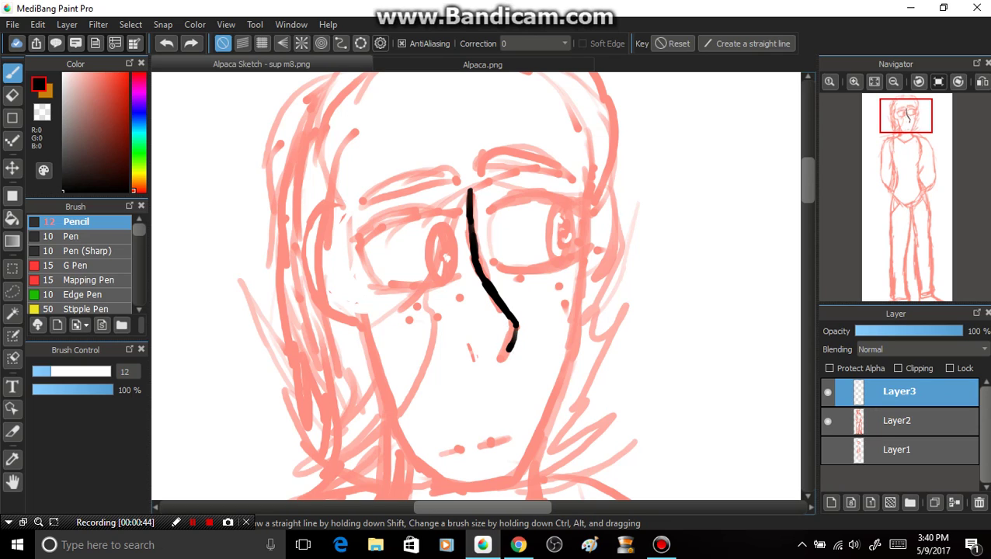
pyautogui.moveTo(504, 362)
pyautogui.mouseDown()
pyautogui.moveTo(516, 336)
pyautogui.moveTo(506, 357)
pyautogui.moveTo(511, 315)
pyautogui.mouseUp()
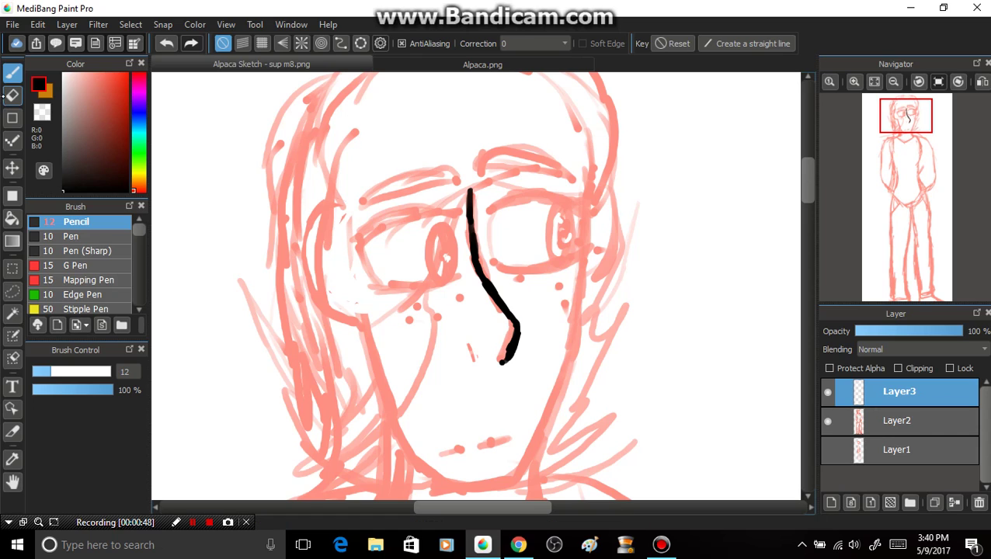
# Thin the black line along the nose bridge with the Eraser at size 36.
pyautogui.press('e')
pyautogui.moveTo(497, 349); pyautogui.dragTo(512, 342)
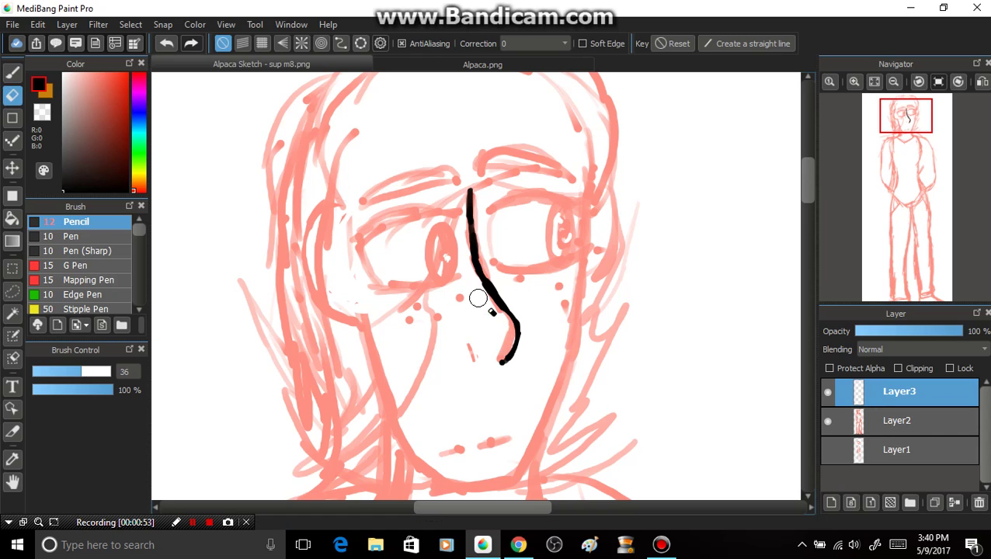
pyautogui.moveTo(465, 260); pyautogui.dragTo(506, 321)
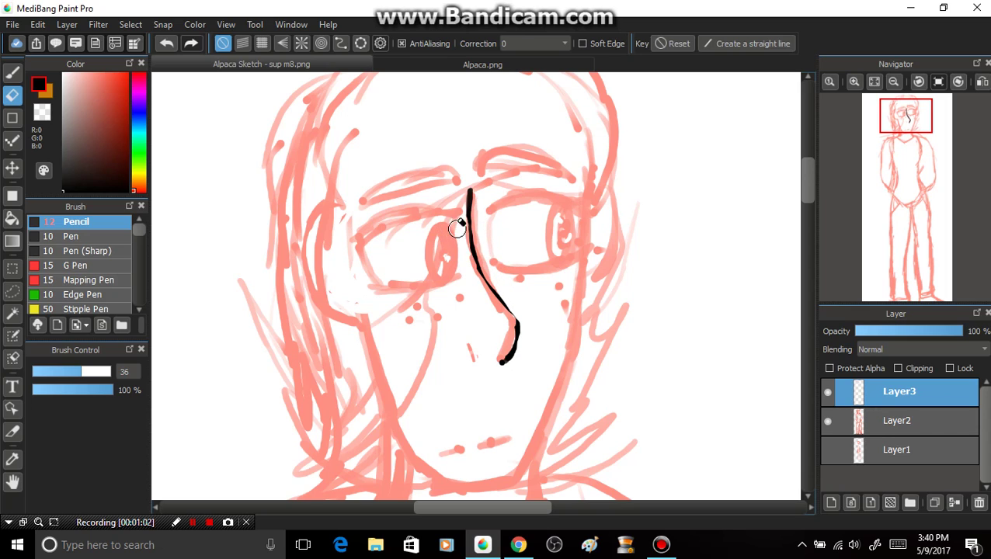
pyautogui.moveTo(466, 180)
pyautogui.mouseDown()
pyautogui.moveTo(473, 258)
pyautogui.moveTo(520, 327)
pyautogui.moveTo(489, 282)
pyautogui.mouseUp()
# Refine the lower nose line by trimming its outer edge with the Eraser and thickening the tip with the Pencil at size 12.
pyautogui.click(12, 71)
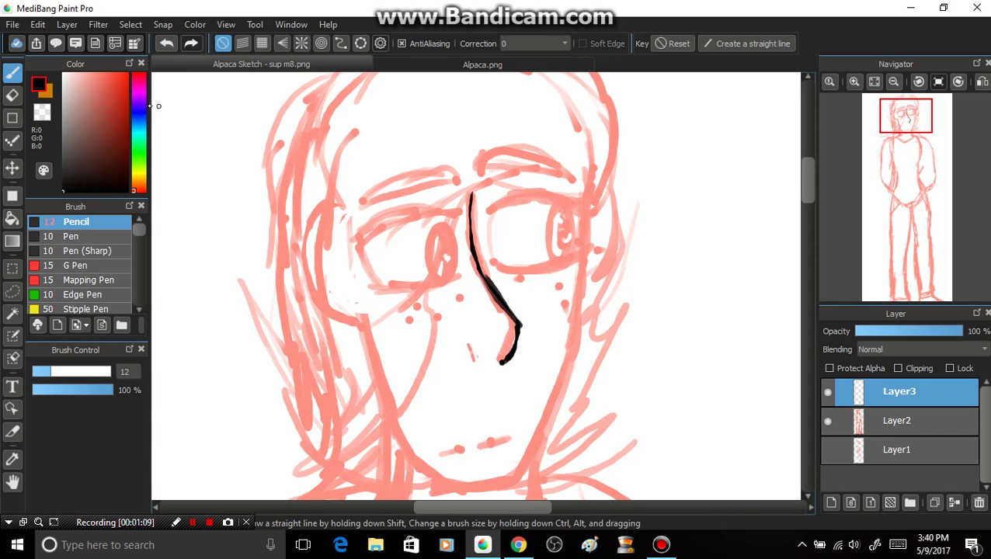
pyautogui.press('e')
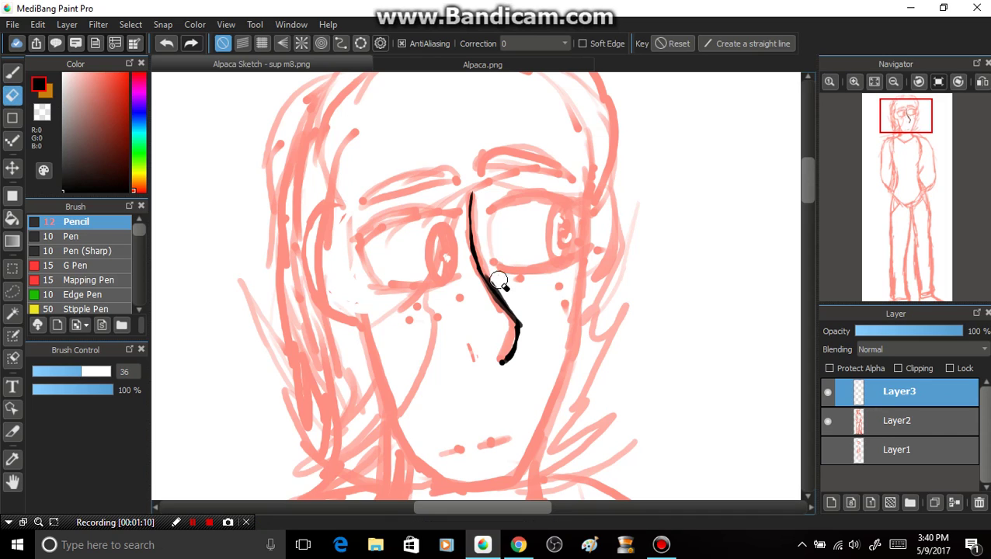
pyautogui.moveTo(494, 272); pyautogui.dragTo(533, 326)
pyautogui.click(12, 72)
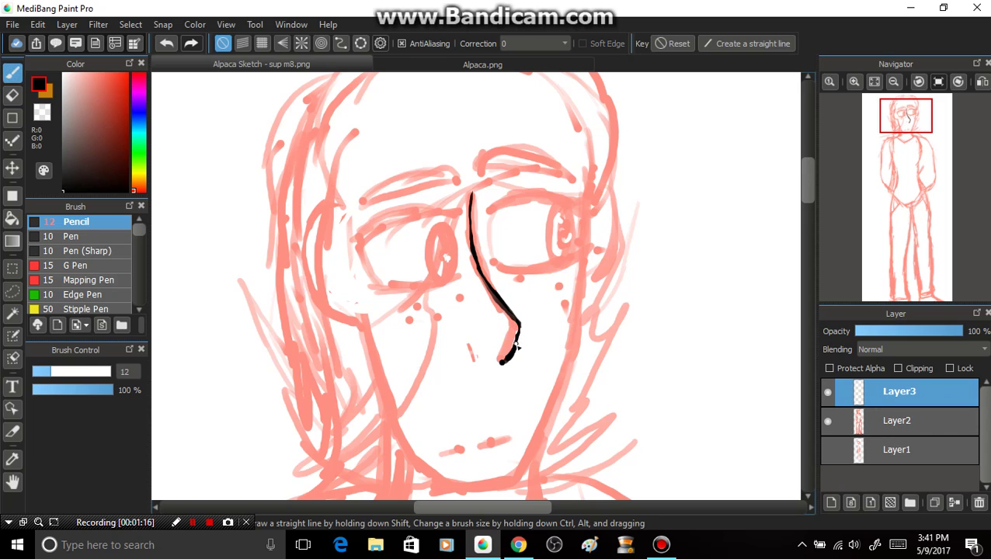
pyautogui.moveTo(516, 345)
pyautogui.mouseDown()
pyautogui.moveTo(517, 327)
pyautogui.moveTo(508, 358)
pyautogui.mouseUp()
# Draw a thin nostril mark and an arc joining it to the nose tip with the G Pen at size 4.1.
pyautogui.click(73, 308)
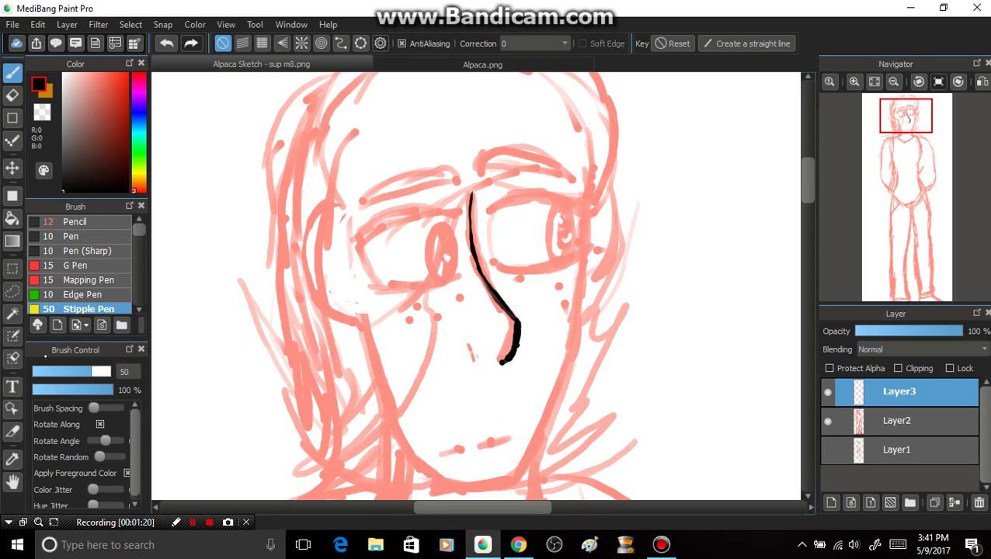
pyautogui.click(68, 222)
pyautogui.moveTo(45, 371); pyautogui.dragTo(35, 372)
pyautogui.click(66, 251)
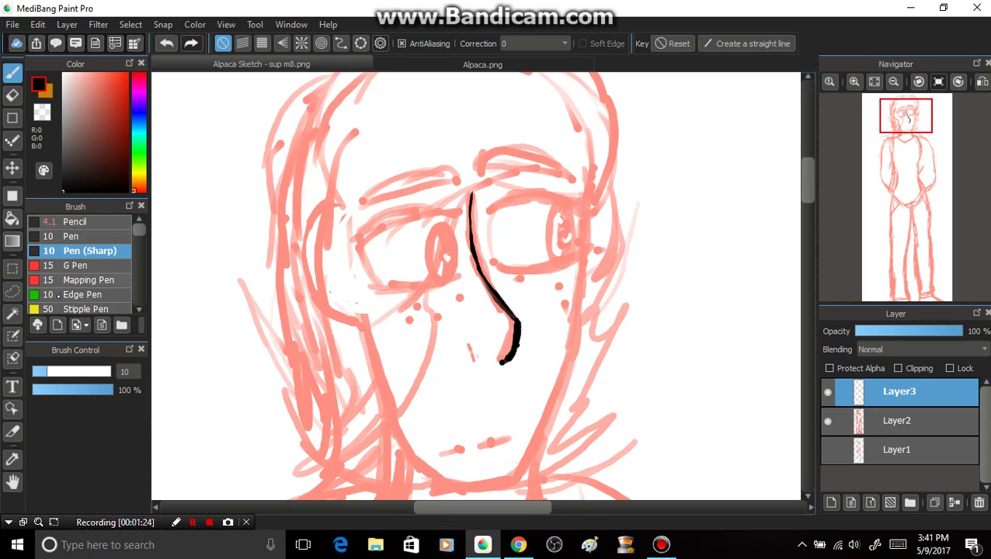
pyautogui.click(34, 371)
pyautogui.click(66, 266)
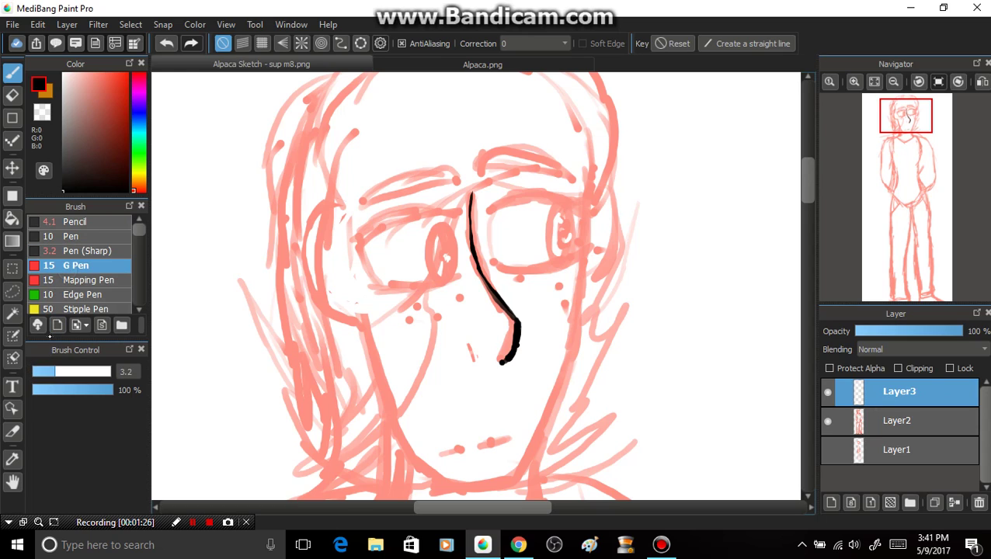
pyautogui.click(37, 371)
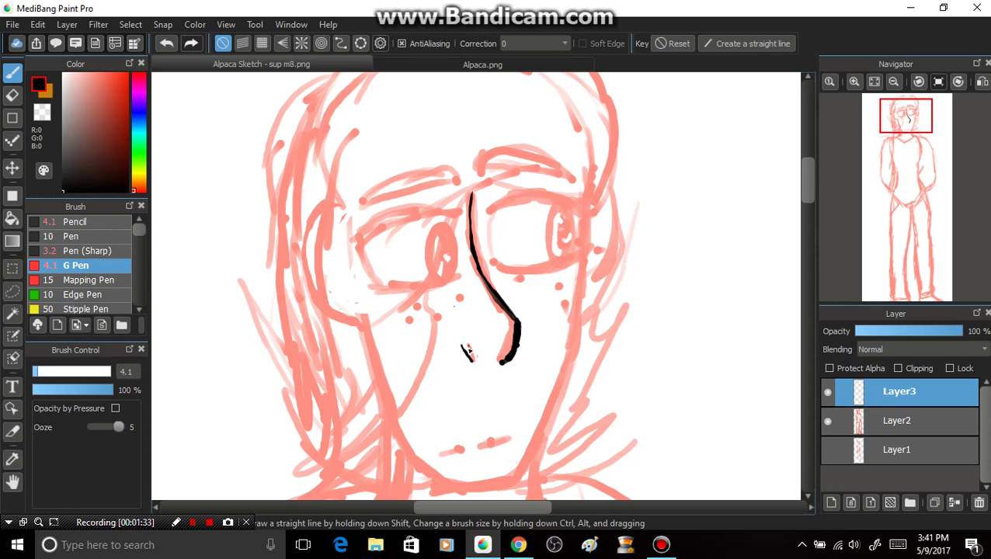
pyautogui.moveTo(464, 350)
pyautogui.mouseDown()
pyautogui.moveTo(479, 325)
pyautogui.moveTo(513, 312)
pyautogui.mouseUp()
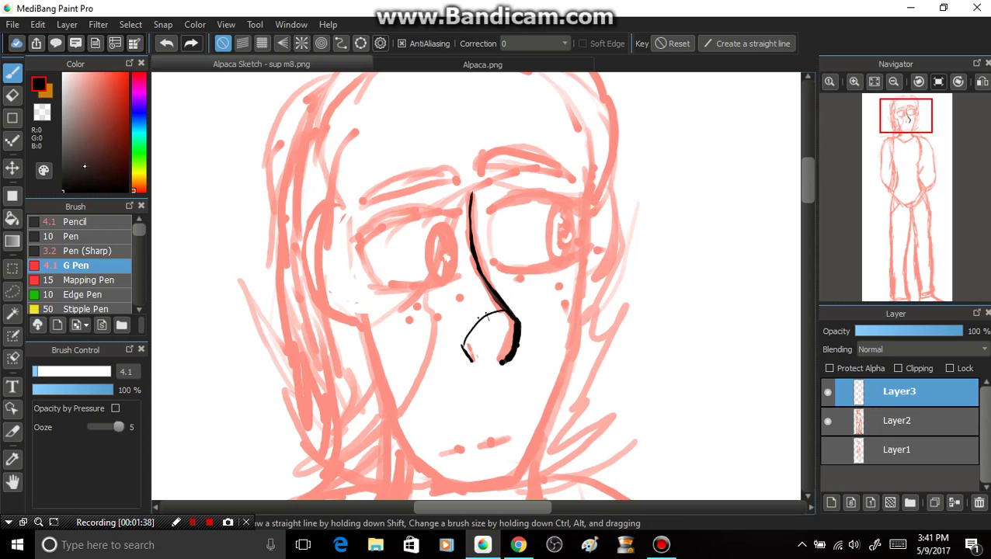
# Ink the two short mouth dashes and outline both eyebrows in black with the Pencil at size 10.2.
pyautogui.click(70, 222)
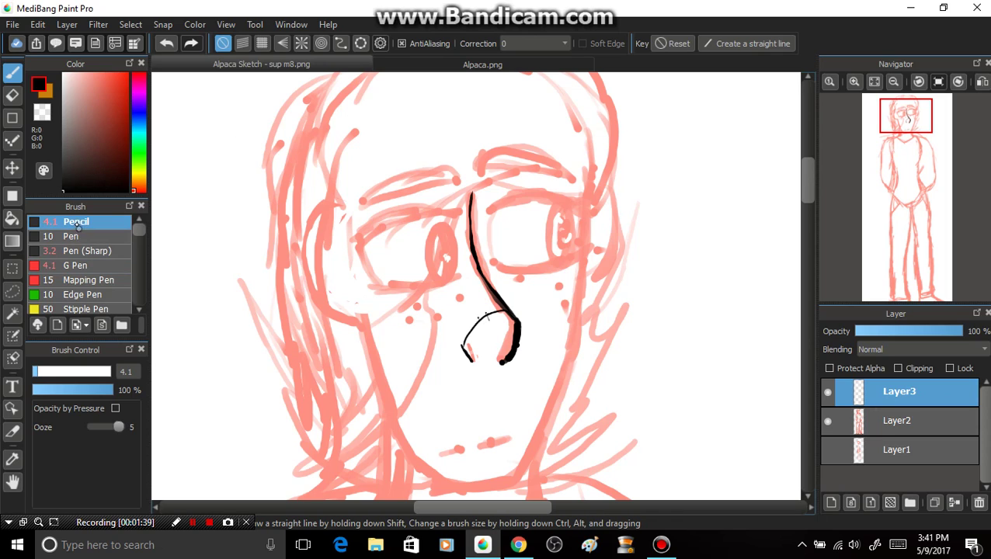
pyautogui.click(47, 372)
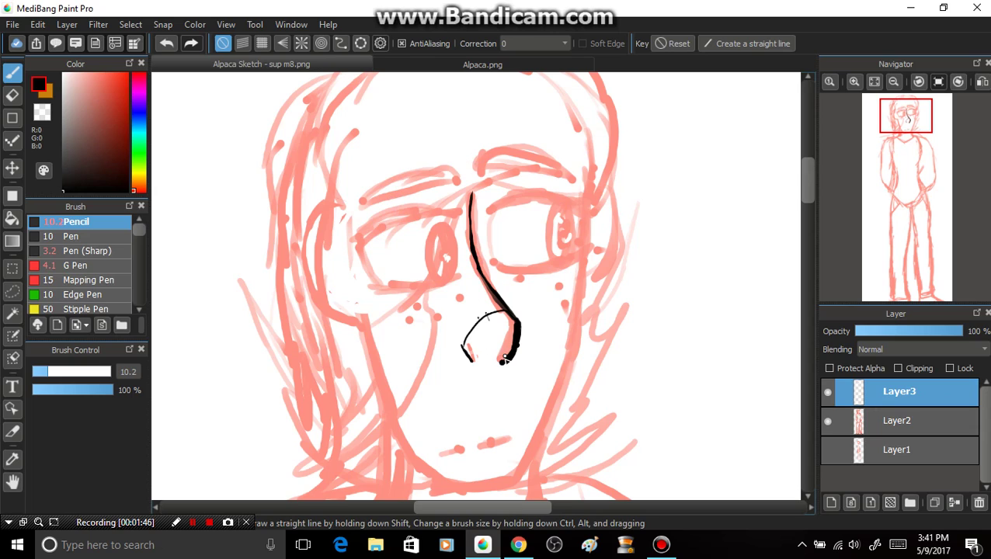
pyautogui.press('e')
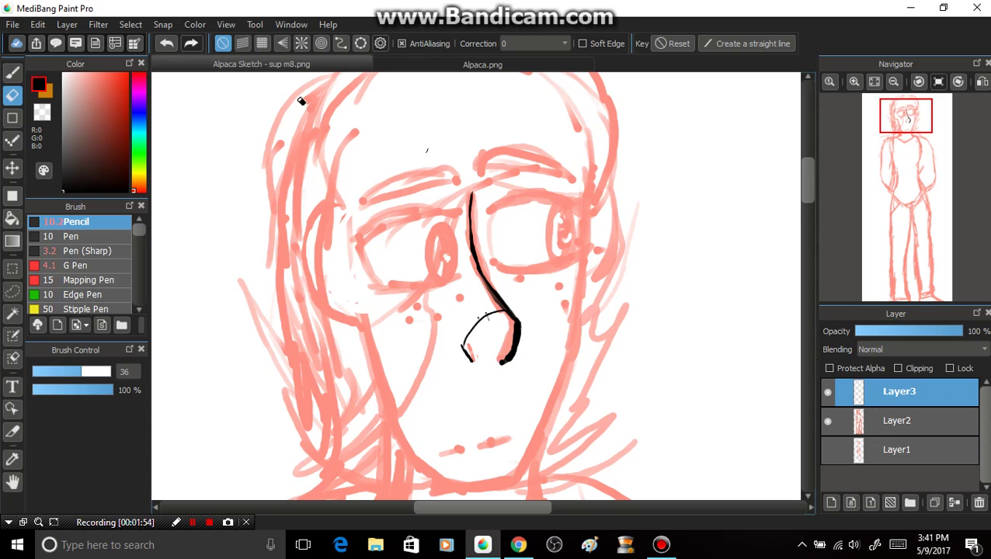
pyautogui.click(13, 73)
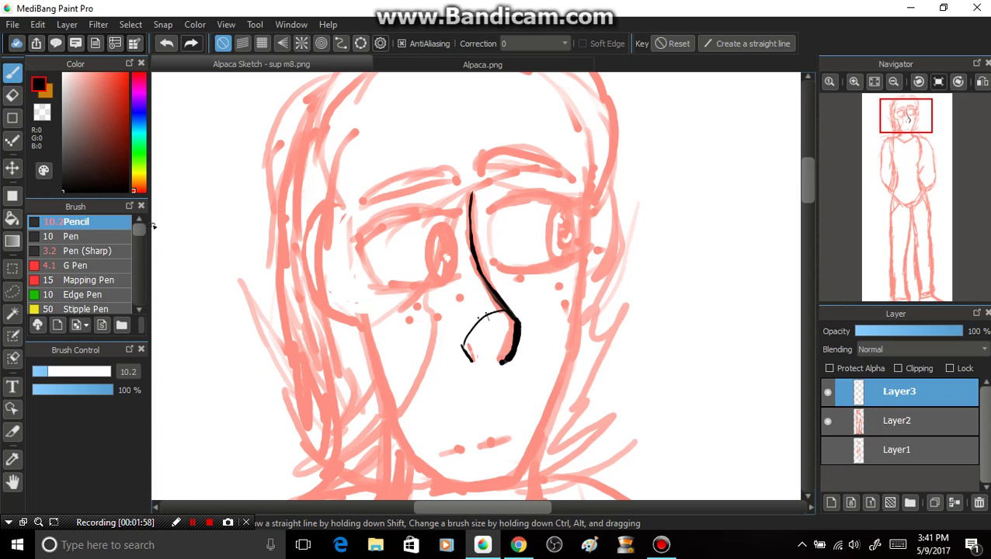
pyautogui.moveTo(465, 452)
pyautogui.mouseDown()
pyautogui.moveTo(440, 454)
pyautogui.moveTo(509, 439)
pyautogui.moveTo(489, 449)
pyautogui.mouseUp()
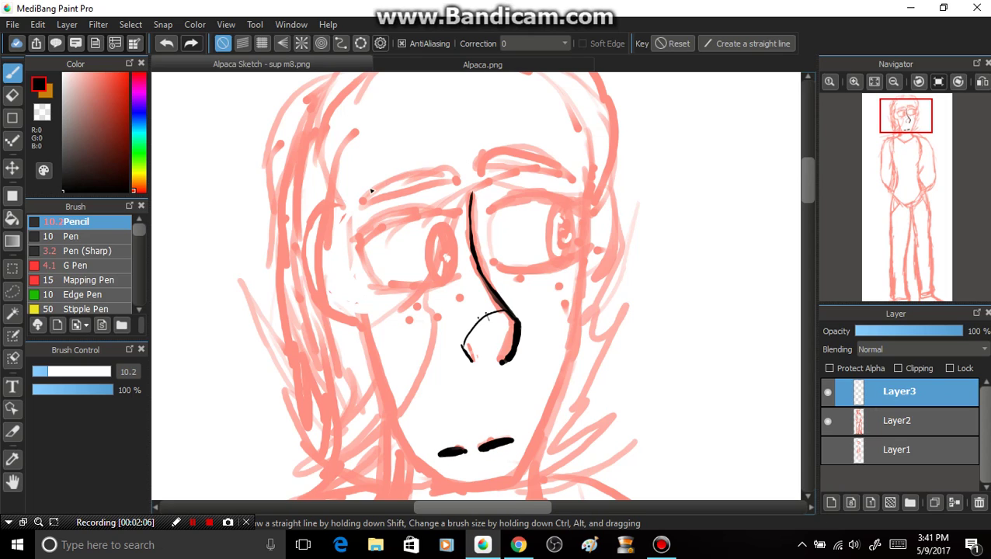
pyautogui.moveTo(359, 205)
pyautogui.mouseDown()
pyautogui.moveTo(442, 167)
pyautogui.moveTo(456, 187)
pyautogui.moveTo(445, 187)
pyautogui.moveTo(460, 188)
pyautogui.moveTo(350, 219)
pyautogui.moveTo(363, 201)
pyautogui.moveTo(348, 221)
pyautogui.moveTo(372, 191)
pyautogui.mouseUp()
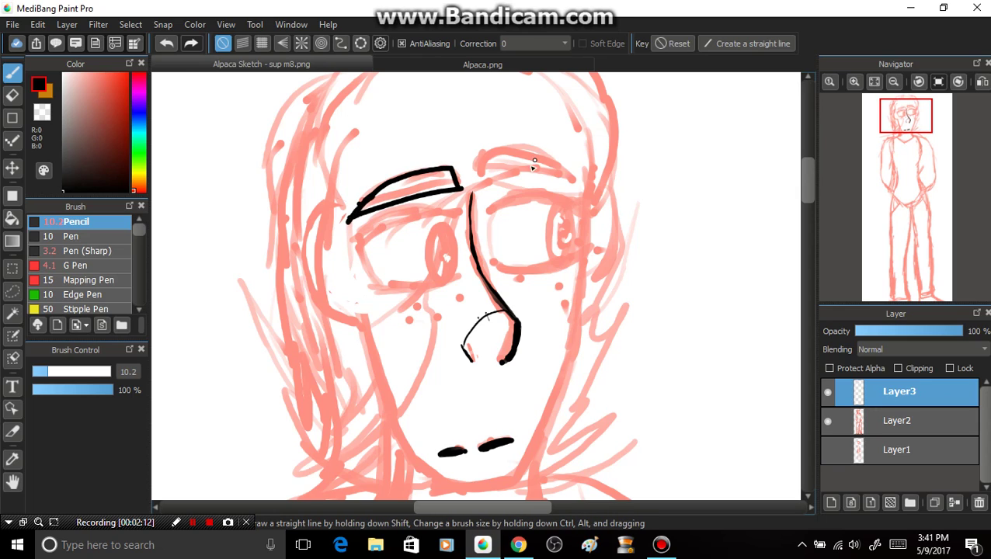
pyautogui.moveTo(572, 181)
pyautogui.mouseDown()
pyautogui.moveTo(515, 144)
pyautogui.moveTo(478, 168)
pyautogui.moveTo(578, 185)
pyautogui.moveTo(524, 142)
pyautogui.moveTo(483, 164)
pyautogui.mouseUp()
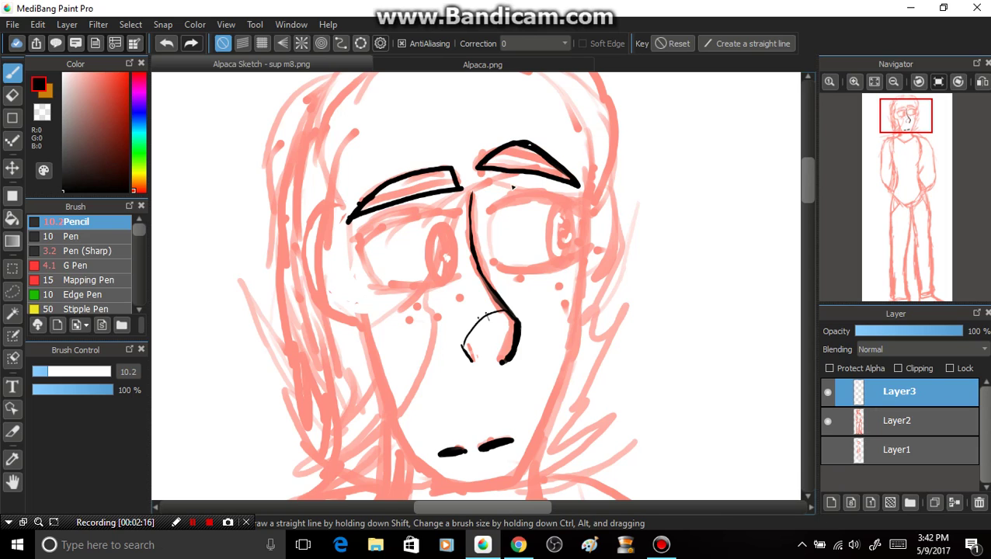
# Ink the eye on the left side of the face, including its lids, oval iris and filled pupil.
pyautogui.moveTo(458, 214)
pyautogui.mouseDown()
pyautogui.moveTo(390, 213)
pyautogui.moveTo(355, 237)
pyautogui.moveTo(378, 216)
pyautogui.moveTo(424, 208)
pyautogui.moveTo(460, 217)
pyautogui.moveTo(384, 211)
pyautogui.mouseUp()
pyautogui.moveTo(356, 242)
pyautogui.mouseDown()
pyautogui.moveTo(372, 284)
pyautogui.moveTo(457, 277)
pyautogui.moveTo(390, 290)
pyautogui.moveTo(380, 289)
pyautogui.moveTo(459, 276)
pyautogui.moveTo(454, 225)
pyautogui.moveTo(432, 233)
pyautogui.moveTo(431, 270)
pyautogui.moveTo(447, 250)
pyautogui.moveTo(452, 268)
pyautogui.moveTo(446, 225)
pyautogui.moveTo(439, 244)
pyautogui.moveTo(452, 241)
pyautogui.mouseUp()
pyautogui.hotkey('ctrl', 'z')
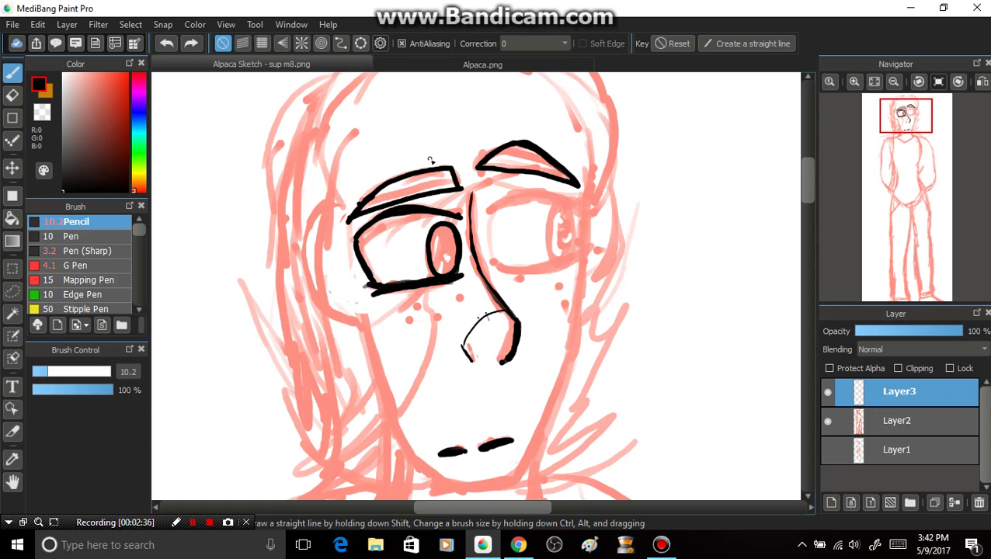
pyautogui.click(440, 253)
pyautogui.moveTo(445, 259); pyautogui.dragTo(445, 257)
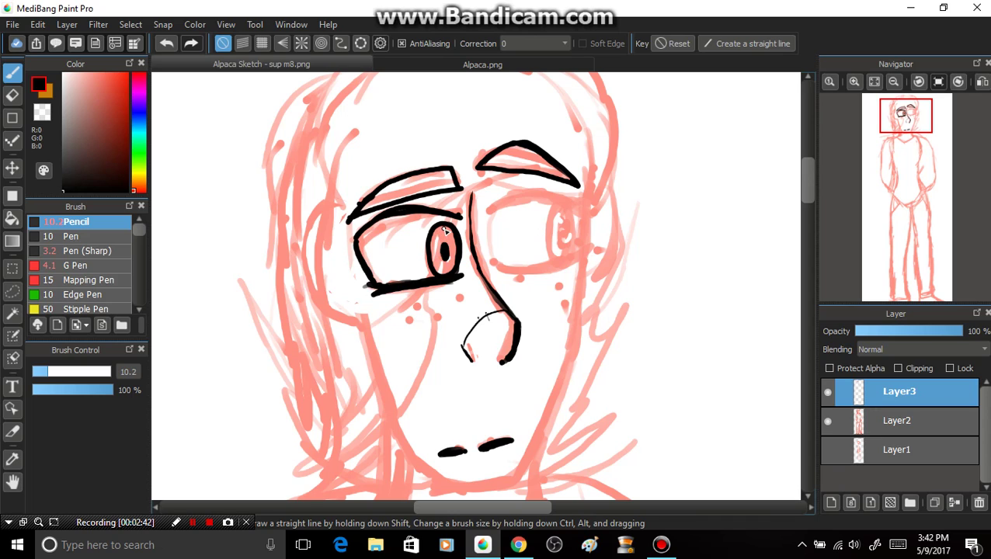
# Ink the outline of the eye on the right side of the face, with a thick upper lid and closed lower and inner edges.
pyautogui.moveTo(488, 209)
pyautogui.mouseDown()
pyautogui.moveTo(541, 195)
pyautogui.moveTo(577, 208)
pyautogui.moveTo(556, 196)
pyautogui.moveTo(579, 255)
pyautogui.mouseUp()
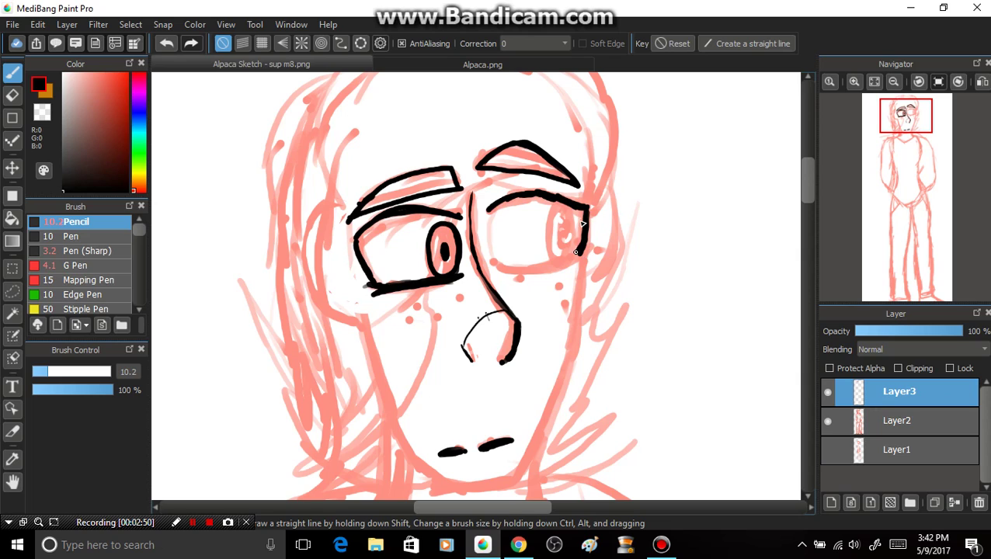
pyautogui.moveTo(543, 196); pyautogui.dragTo(598, 208)
pyautogui.moveTo(487, 210)
pyautogui.mouseDown()
pyautogui.moveTo(509, 198)
pyautogui.moveTo(592, 207)
pyautogui.mouseUp()
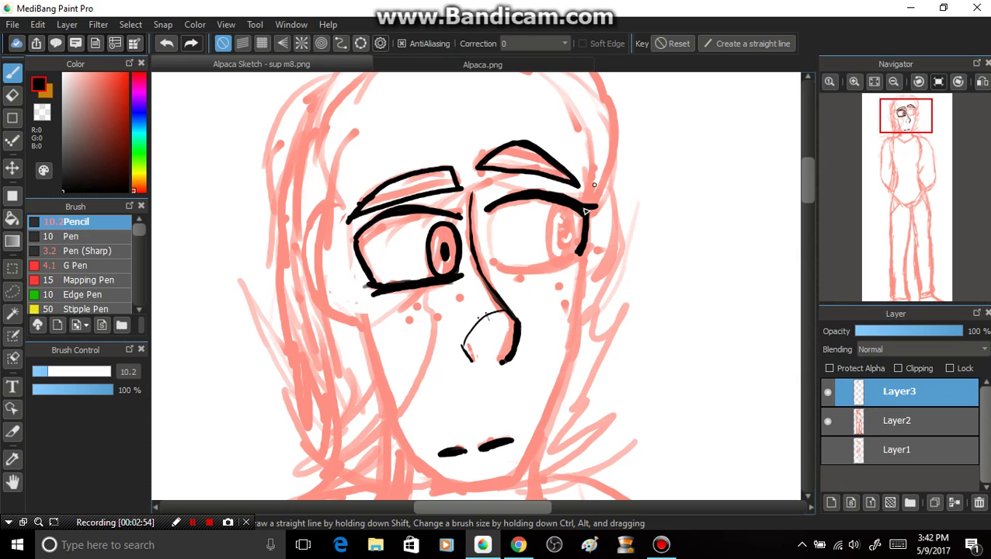
pyautogui.moveTo(576, 258)
pyautogui.mouseDown()
pyautogui.moveTo(591, 247)
pyautogui.moveTo(576, 264)
pyautogui.moveTo(483, 264)
pyautogui.mouseUp()
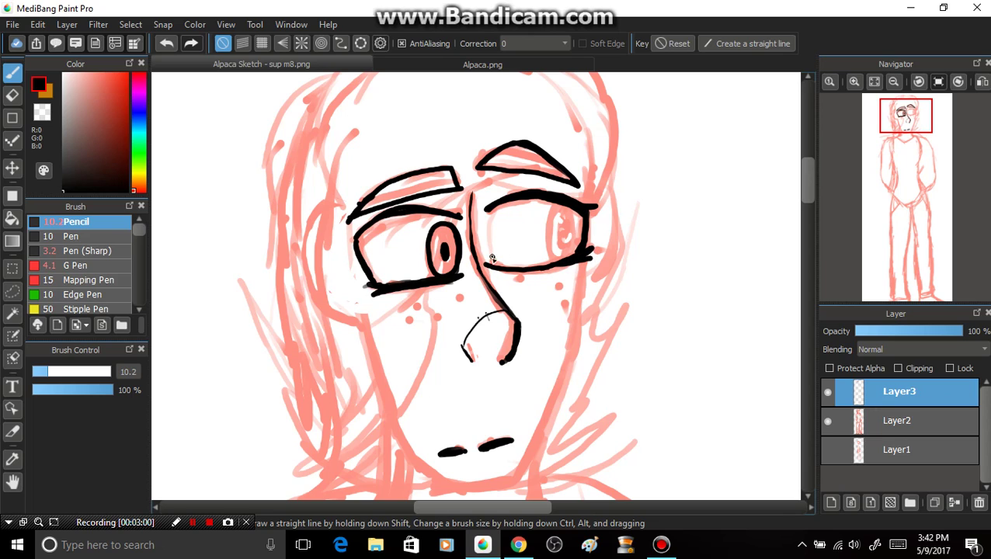
pyautogui.moveTo(485, 214); pyautogui.dragTo(492, 261)
pyautogui.moveTo(577, 253)
pyautogui.mouseDown()
pyautogui.moveTo(573, 210)
pyautogui.moveTo(558, 206)
pyautogui.moveTo(545, 234)
pyautogui.moveTo(549, 256)
pyautogui.moveTo(564, 262)
pyautogui.moveTo(570, 223)
pyautogui.moveTo(567, 248)
pyautogui.moveTo(558, 226)
pyautogui.mouseUp()
pyautogui.hotkey('ctrl', 'z')
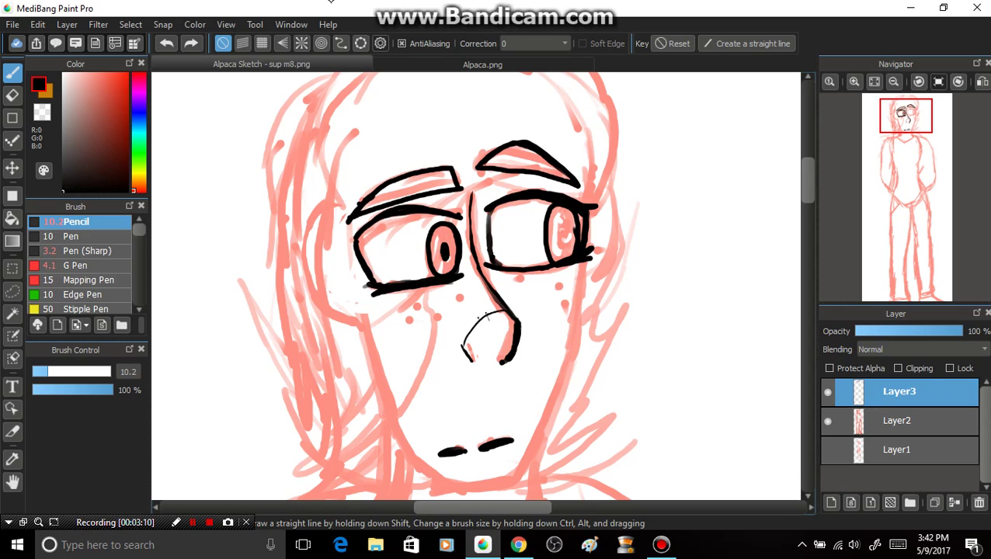
pyautogui.hotkey('ctrl', 'z')
pyautogui.moveTo(548, 212)
pyautogui.mouseDown()
pyautogui.moveTo(555, 255)
pyautogui.moveTo(575, 248)
pyautogui.moveTo(571, 212)
pyautogui.moveTo(557, 252)
pyautogui.moveTo(574, 204)
pyautogui.moveTo(565, 240)
pyautogui.mouseUp()
pyautogui.hotkey('ctrl', 'z')
pyautogui.hotkey('ctrl', 'z')
pyautogui.moveTo(556, 214)
pyautogui.mouseDown()
pyautogui.moveTo(558, 252)
pyautogui.moveTo(573, 251)
pyautogui.moveTo(579, 220)
pyautogui.moveTo(559, 206)
pyautogui.moveTo(567, 250)
pyautogui.mouseUp()
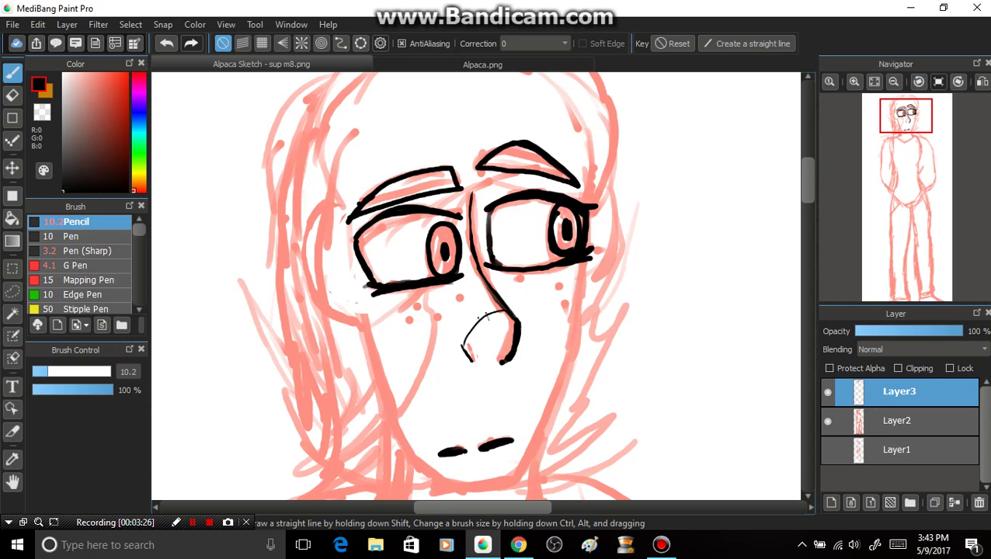
pyautogui.hotkey('ctrl', 'z')
pyautogui.hotkey('ctrl', 'z')
pyautogui.hotkey('ctrl', 'z')
pyautogui.hotkey('ctrl', 'z')
# Ink an oval iris with a filled pupil inside the eye on the right side of the face.
pyautogui.moveTo(549, 210)
pyautogui.mouseDown()
pyautogui.moveTo(554, 261)
pyautogui.moveTo(568, 259)
pyautogui.moveTo(572, 221)
pyautogui.moveTo(560, 210)
pyautogui.moveTo(548, 214)
pyautogui.moveTo(565, 248)
pyautogui.mouseUp()
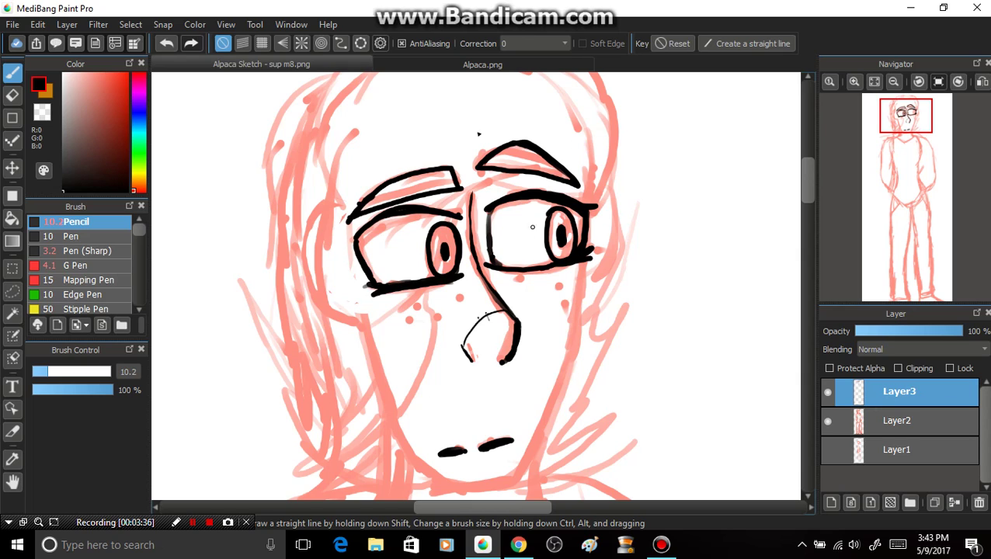
# Ink the top of the head from the right eye's outer corner over the crown, adding the upper hair strands on the left side.
pyautogui.moveTo(906, 116)
pyautogui.mouseDown()
pyautogui.moveTo(908, 130)
pyautogui.moveTo(906, 119)
pyautogui.mouseUp()
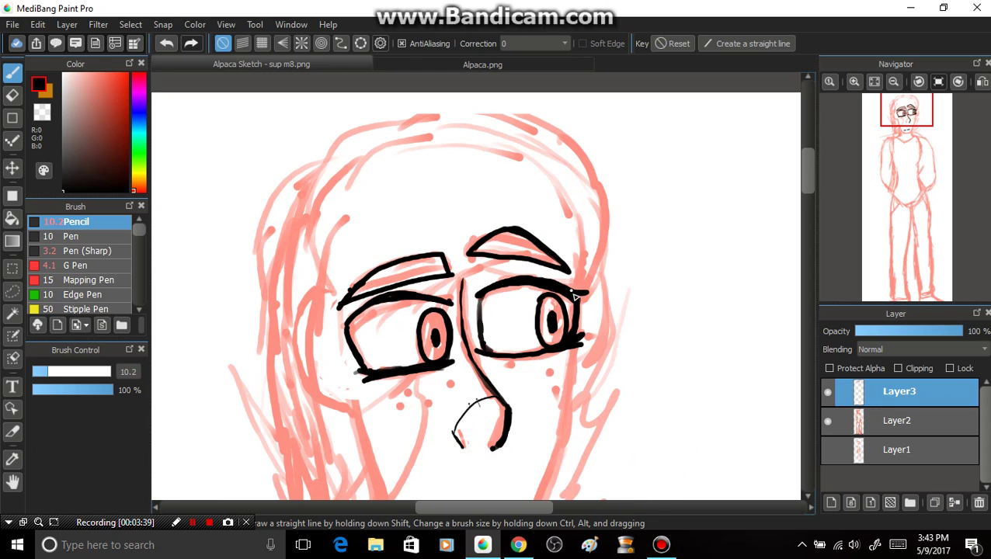
pyautogui.moveTo(578, 291)
pyautogui.mouseDown()
pyautogui.moveTo(612, 214)
pyautogui.moveTo(610, 226)
pyautogui.moveTo(575, 160)
pyautogui.moveTo(595, 188)
pyautogui.moveTo(589, 172)
pyautogui.moveTo(598, 187)
pyautogui.moveTo(513, 122)
pyautogui.mouseUp()
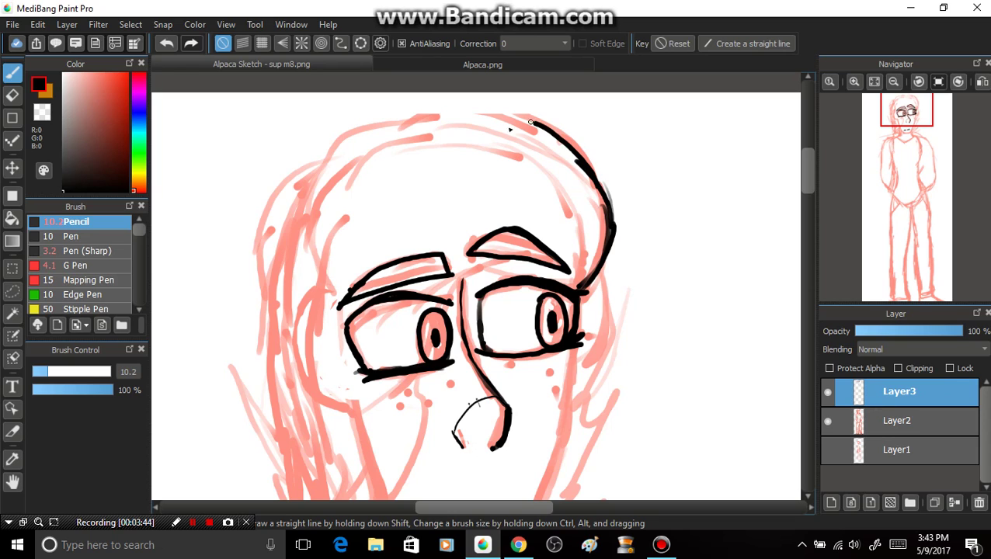
pyautogui.moveTo(564, 149)
pyautogui.mouseDown()
pyautogui.moveTo(545, 122)
pyautogui.moveTo(438, 103)
pyautogui.moveTo(382, 121)
pyautogui.moveTo(398, 108)
pyautogui.moveTo(412, 116)
pyautogui.moveTo(321, 174)
pyautogui.mouseUp()
pyautogui.moveTo(384, 122)
pyautogui.mouseDown()
pyautogui.moveTo(311, 176)
pyautogui.moveTo(299, 206)
pyautogui.mouseUp()
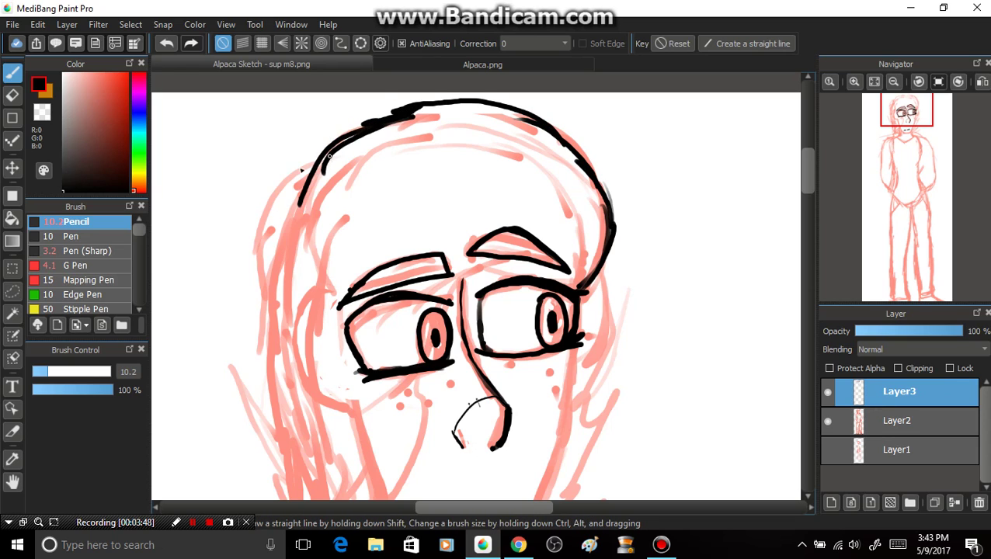
pyautogui.moveTo(317, 158)
pyautogui.mouseDown()
pyautogui.moveTo(273, 193)
pyautogui.moveTo(264, 231)
pyautogui.mouseUp()
pyautogui.moveTo(424, 133); pyautogui.dragTo(315, 188)
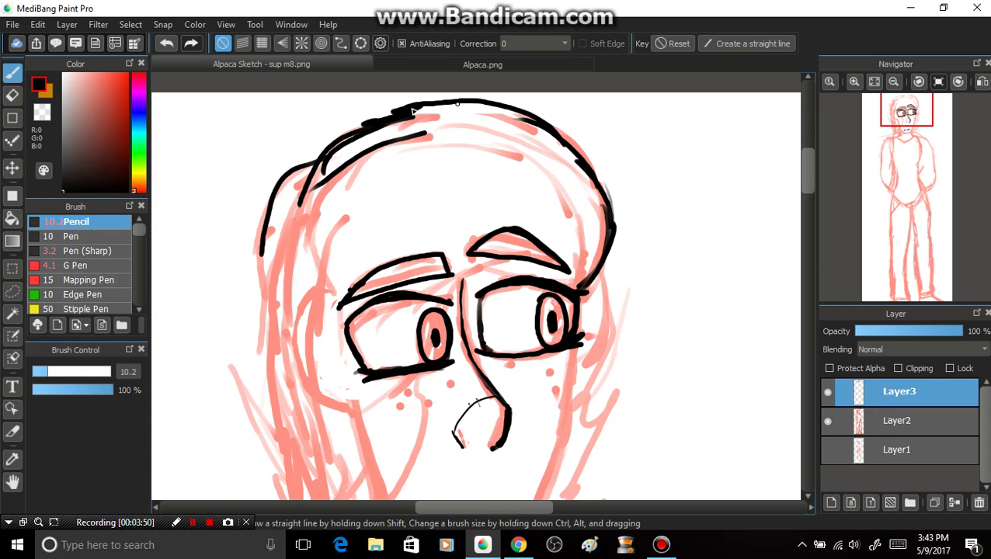
pyautogui.moveTo(424, 107); pyautogui.dragTo(494, 121)
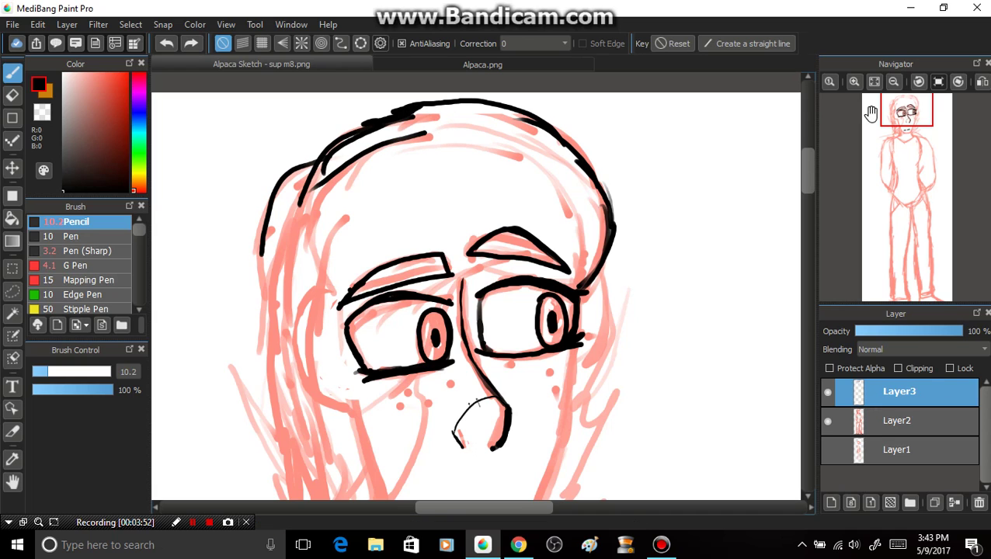
# Ink the hair fringe from above the right eye across the nose bridge and left eye, ending in pointed locks over the cheek.
pyautogui.moveTo(907, 136); pyautogui.dragTo(897, 113)
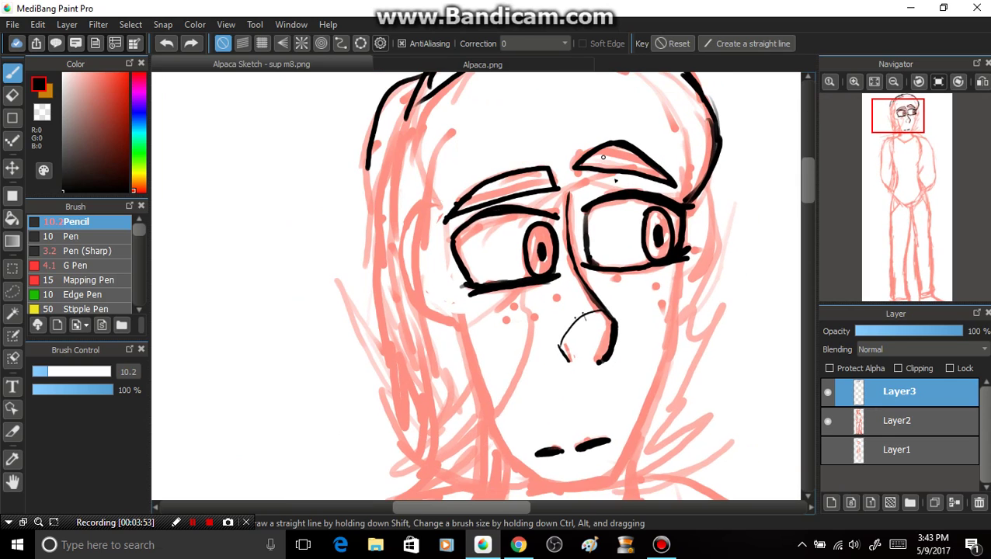
pyautogui.moveTo(636, 188)
pyautogui.mouseDown()
pyautogui.moveTo(575, 180)
pyautogui.moveTo(690, 204)
pyautogui.mouseUp()
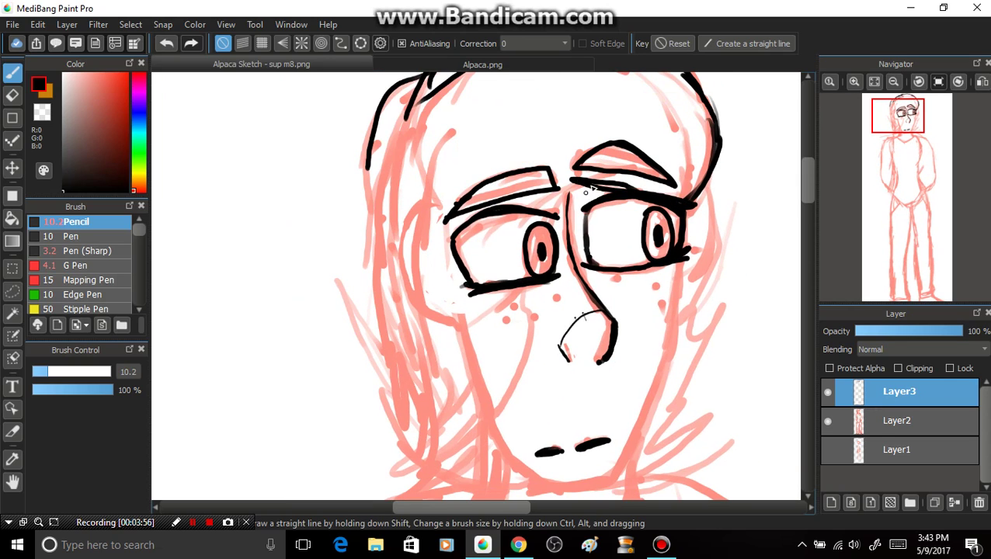
pyautogui.moveTo(588, 187)
pyautogui.mouseDown()
pyautogui.moveTo(543, 197)
pyautogui.moveTo(556, 191)
pyautogui.moveTo(531, 227)
pyautogui.moveTo(520, 278)
pyautogui.mouseUp()
pyautogui.moveTo(483, 316)
pyautogui.mouseDown()
pyautogui.moveTo(525, 271)
pyautogui.moveTo(520, 328)
pyautogui.moveTo(482, 368)
pyautogui.mouseUp()
pyautogui.moveTo(517, 329)
pyautogui.mouseDown()
pyautogui.moveTo(455, 385)
pyautogui.moveTo(487, 314)
pyautogui.moveTo(514, 388)
pyautogui.moveTo(435, 458)
pyautogui.mouseUp()
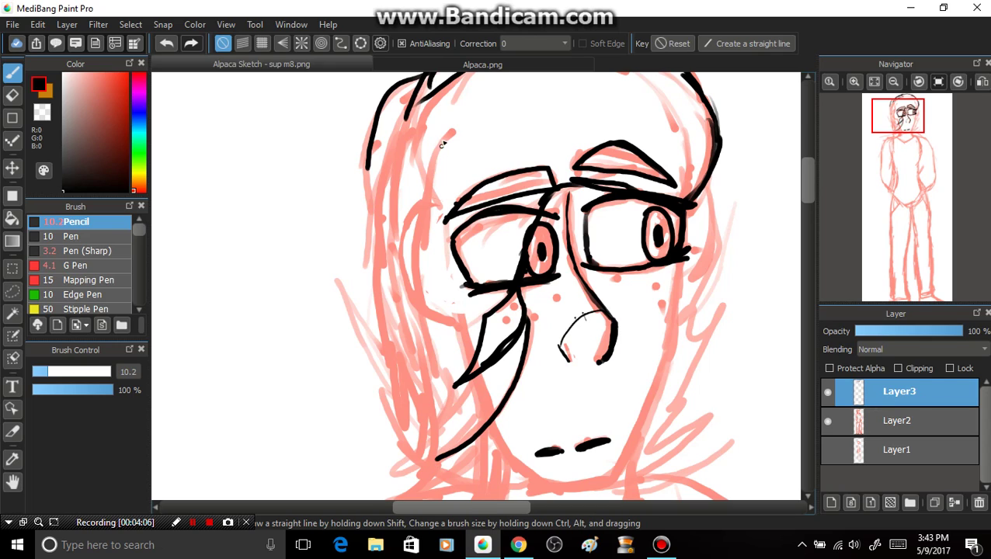
# Ink the long hair strands beside the left eye down to pointed tips below the jaw, and outline the ear behind them.
pyautogui.moveTo(442, 140); pyautogui.dragTo(436, 209)
pyautogui.moveTo(440, 141); pyautogui.dragTo(437, 236)
pyautogui.moveTo(432, 185); pyautogui.dragTo(425, 300)
pyautogui.moveTo(431, 218)
pyautogui.mouseDown()
pyautogui.moveTo(429, 261)
pyautogui.moveTo(446, 353)
pyautogui.moveTo(402, 434)
pyautogui.mouseUp()
pyautogui.moveTo(402, 435); pyautogui.dragTo(432, 394)
pyautogui.moveTo(433, 395)
pyautogui.mouseDown()
pyautogui.moveTo(407, 430)
pyautogui.moveTo(424, 449)
pyautogui.moveTo(426, 489)
pyautogui.mouseUp()
pyautogui.moveTo(426, 490); pyautogui.dragTo(443, 453)
pyautogui.moveTo(496, 407); pyautogui.dragTo(402, 491)
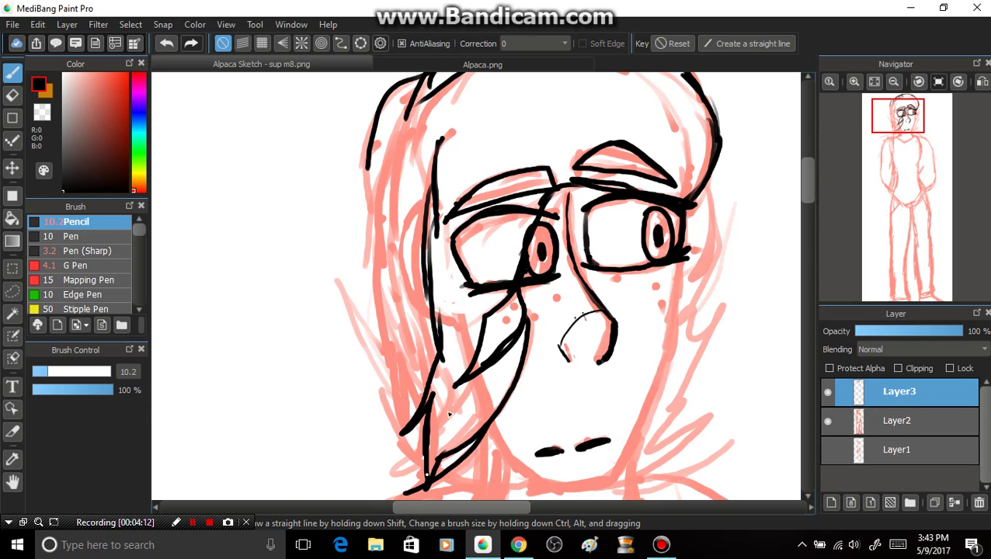
pyautogui.moveTo(425, 203)
pyautogui.mouseDown()
pyautogui.moveTo(394, 242)
pyautogui.moveTo(400, 277)
pyautogui.moveTo(426, 305)
pyautogui.mouseUp()
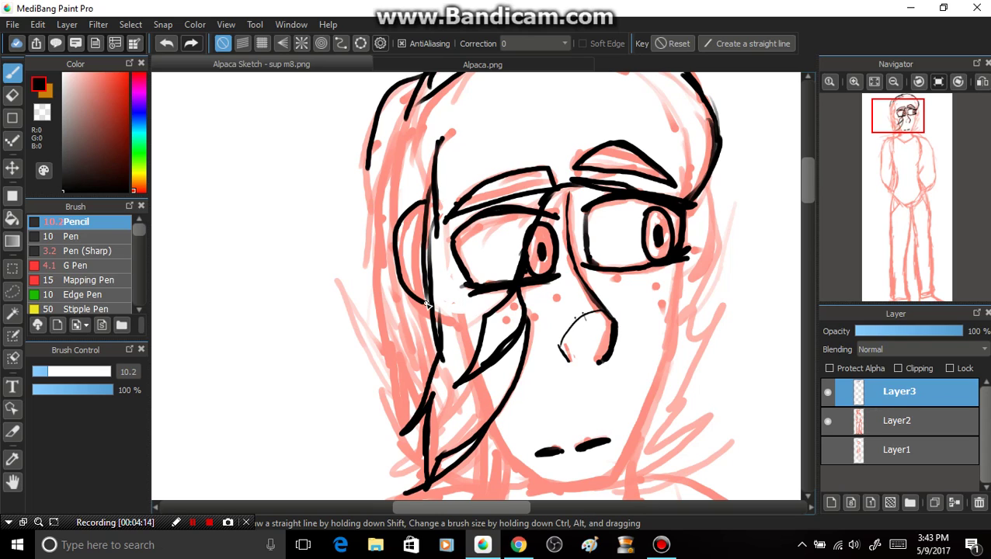
# Ink the jaw from the left cheek around the chin and up to the right eye's outer corner.
pyautogui.moveTo(493, 422)
pyautogui.mouseDown()
pyautogui.moveTo(510, 459)
pyautogui.moveTo(543, 489)
pyautogui.moveTo(536, 472)
pyautogui.moveTo(555, 480)
pyautogui.moveTo(549, 494)
pyautogui.moveTo(607, 480)
pyautogui.mouseUp()
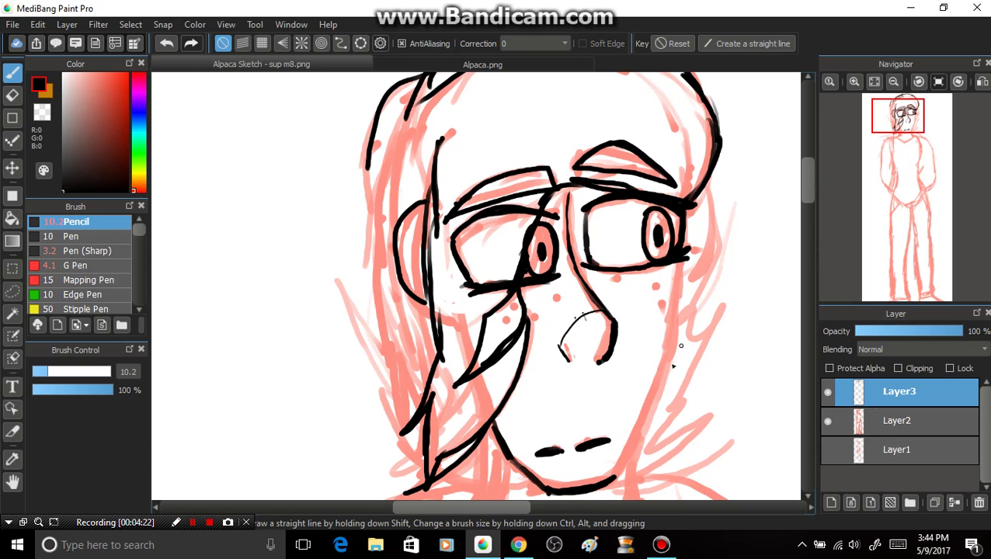
pyautogui.moveTo(650, 403); pyautogui.dragTo(644, 425)
pyautogui.moveTo(620, 479)
pyautogui.mouseDown()
pyautogui.moveTo(652, 396)
pyautogui.moveTo(619, 478)
pyautogui.mouseUp()
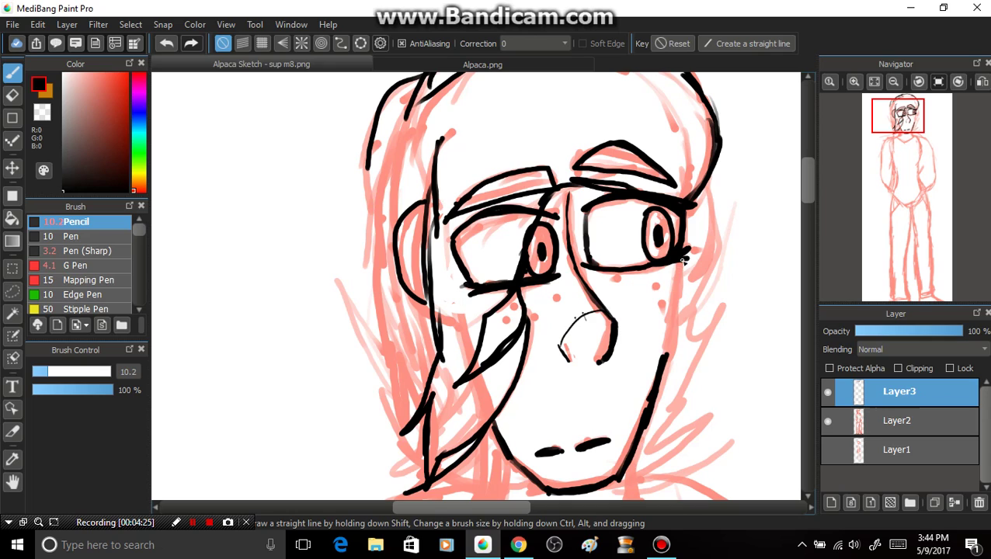
pyautogui.moveTo(683, 262)
pyautogui.mouseDown()
pyautogui.moveTo(661, 376)
pyautogui.moveTo(682, 255)
pyautogui.mouseUp()
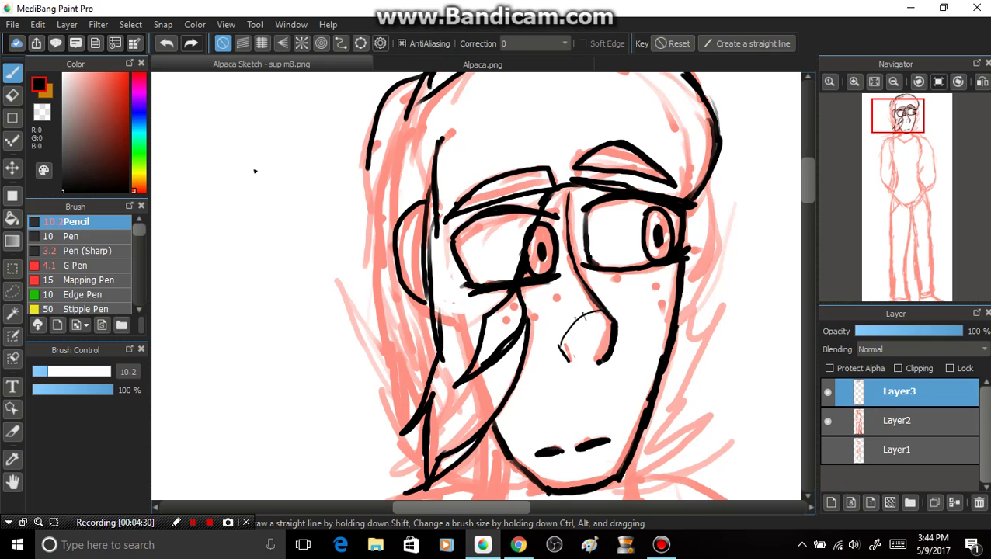
# Refine the jaw line on the right side of the face by erasing its inner edge, redrawing it and trimming its outer edge.
pyautogui.press('e')
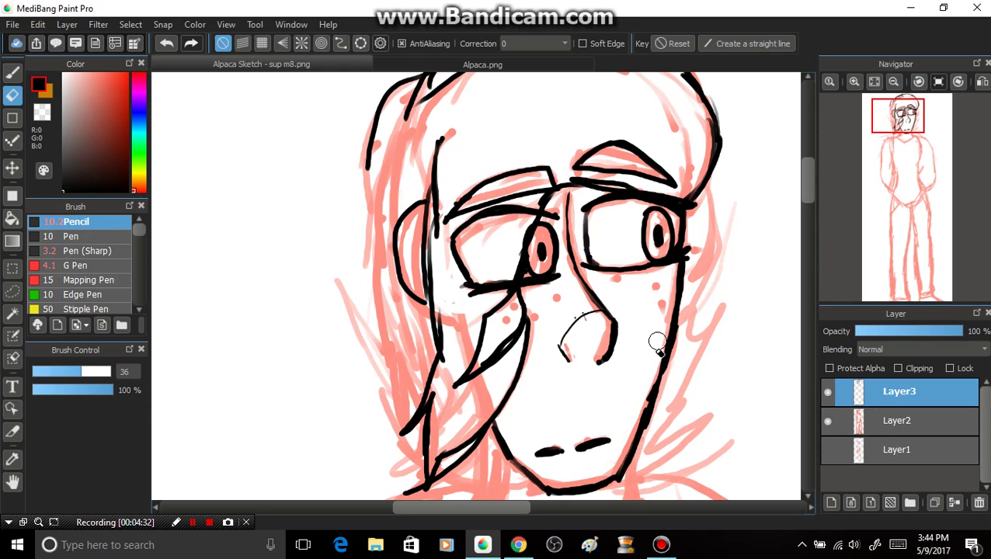
pyautogui.moveTo(661, 334)
pyautogui.mouseDown()
pyautogui.moveTo(630, 436)
pyautogui.moveTo(620, 425)
pyautogui.moveTo(630, 426)
pyautogui.moveTo(613, 460)
pyautogui.mouseUp()
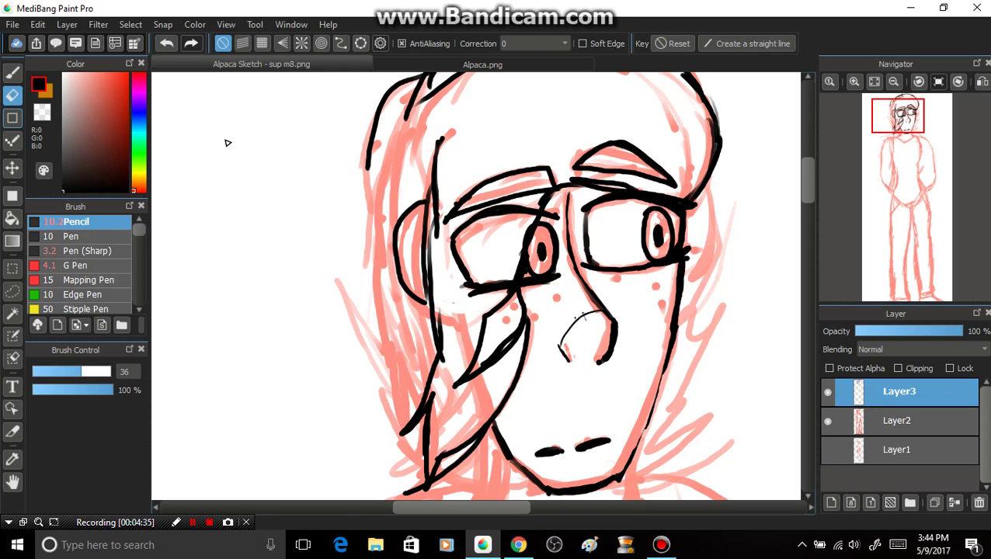
pyautogui.press('u')
pyautogui.moveTo(674, 320); pyautogui.dragTo(629, 464)
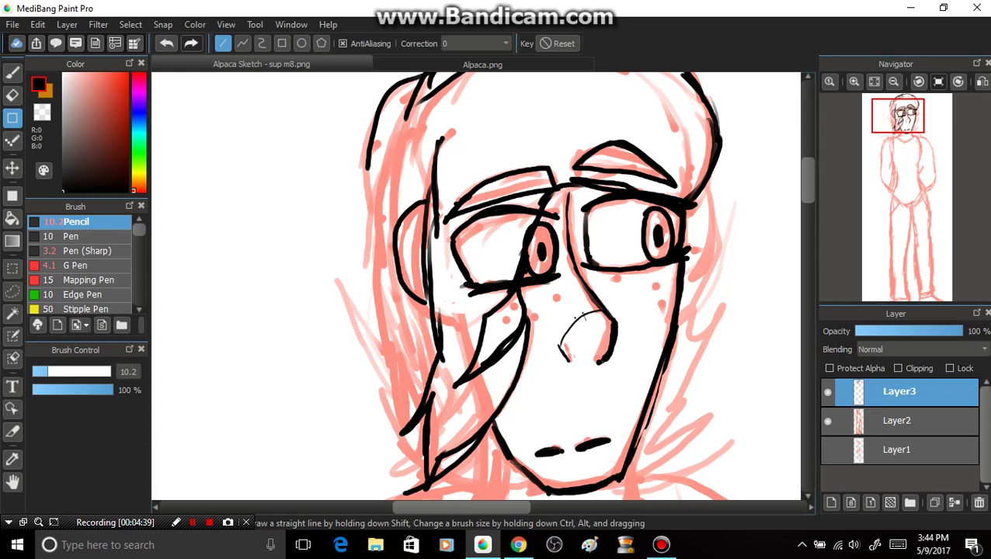
pyautogui.press('e')
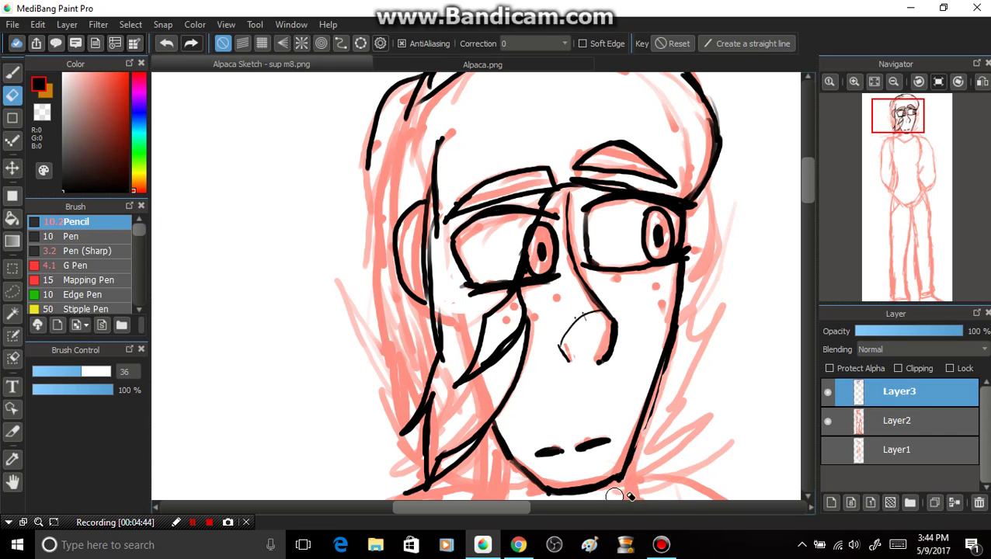
pyautogui.moveTo(618, 492); pyautogui.dragTo(625, 486)
pyautogui.moveTo(665, 412); pyautogui.dragTo(679, 348)
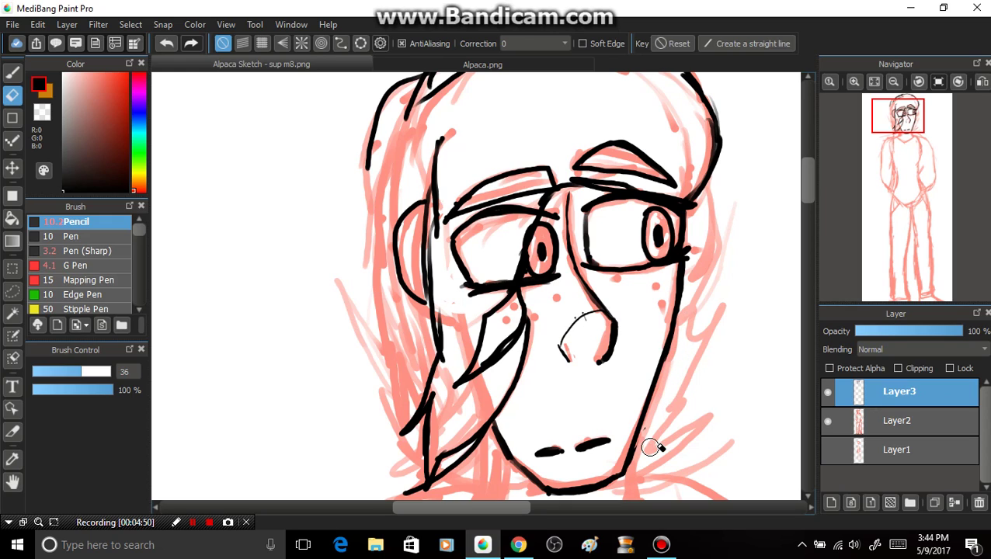
# Ink the upper hair strands on the left side of the head, running from the crown down past the ear.
pyautogui.click(12, 72)
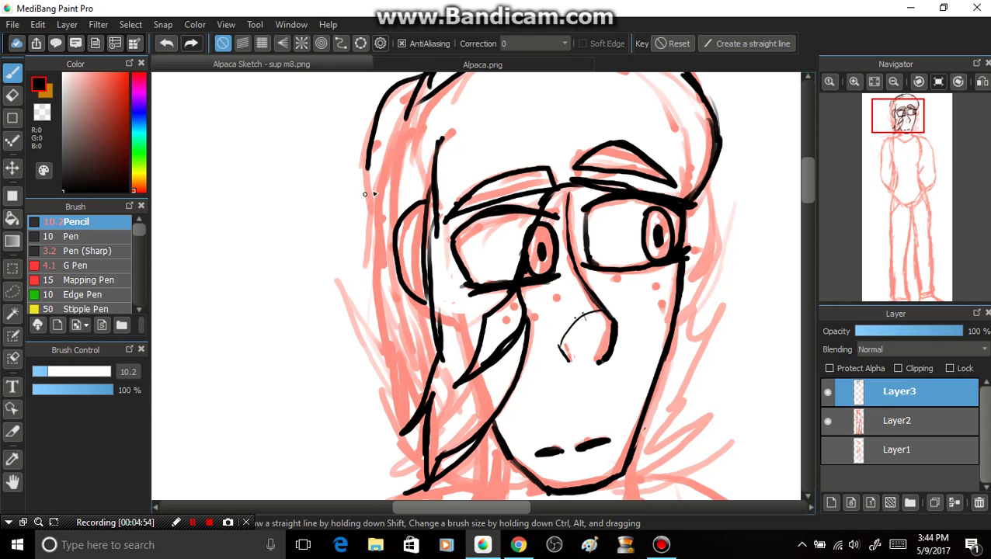
pyautogui.moveTo(446, 96)
pyautogui.mouseDown()
pyautogui.moveTo(412, 159)
pyautogui.moveTo(419, 141)
pyautogui.mouseUp()
pyautogui.moveTo(449, 77); pyautogui.dragTo(414, 161)
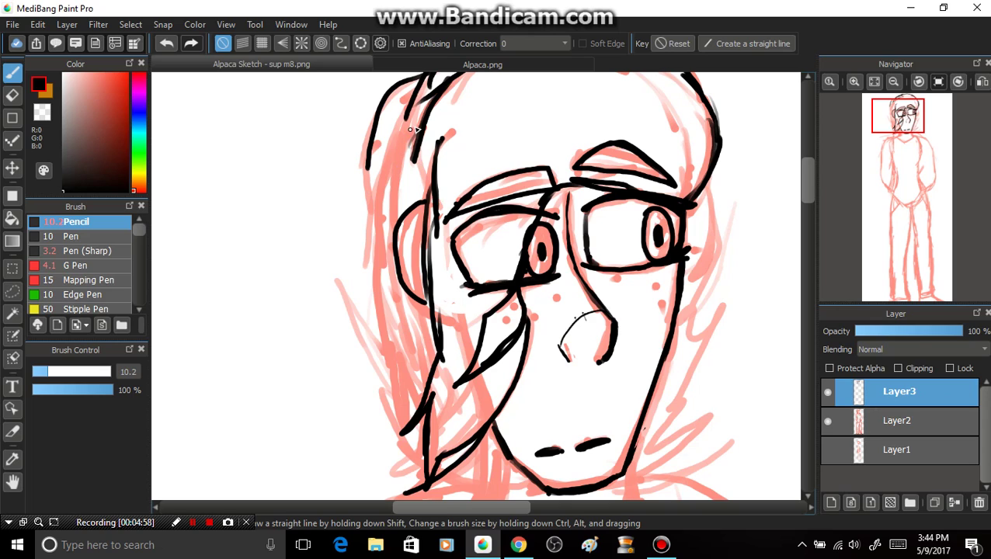
pyautogui.moveTo(405, 115); pyautogui.dragTo(401, 223)
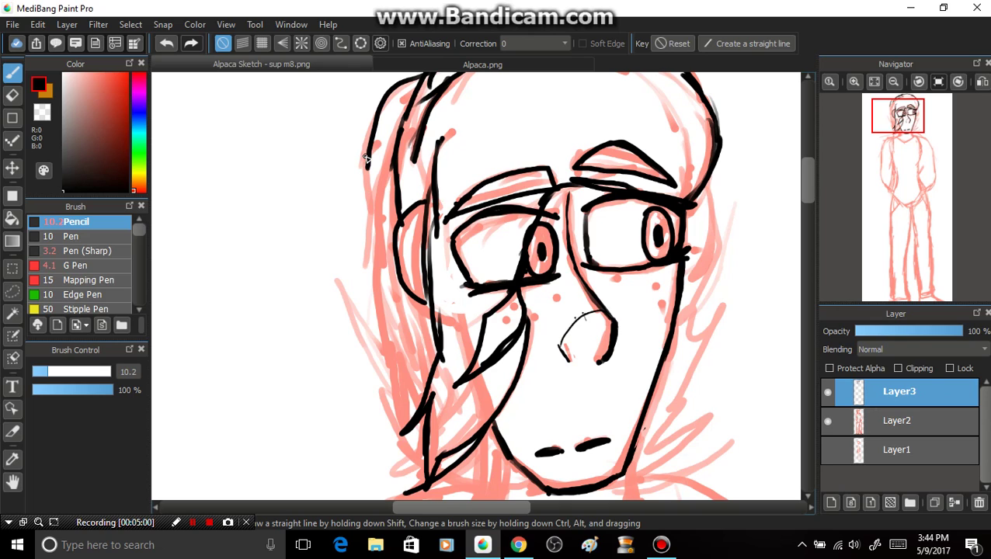
pyautogui.moveTo(367, 157); pyautogui.dragTo(379, 219)
pyautogui.moveTo(388, 140); pyautogui.dragTo(388, 274)
pyautogui.moveTo(379, 231); pyautogui.dragTo(395, 320)
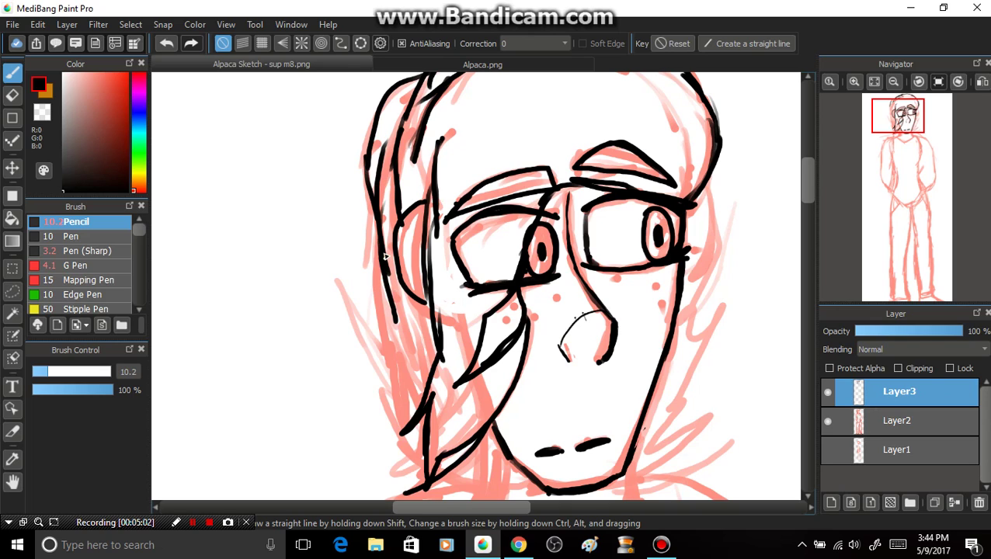
pyautogui.moveTo(385, 256); pyautogui.dragTo(395, 360)
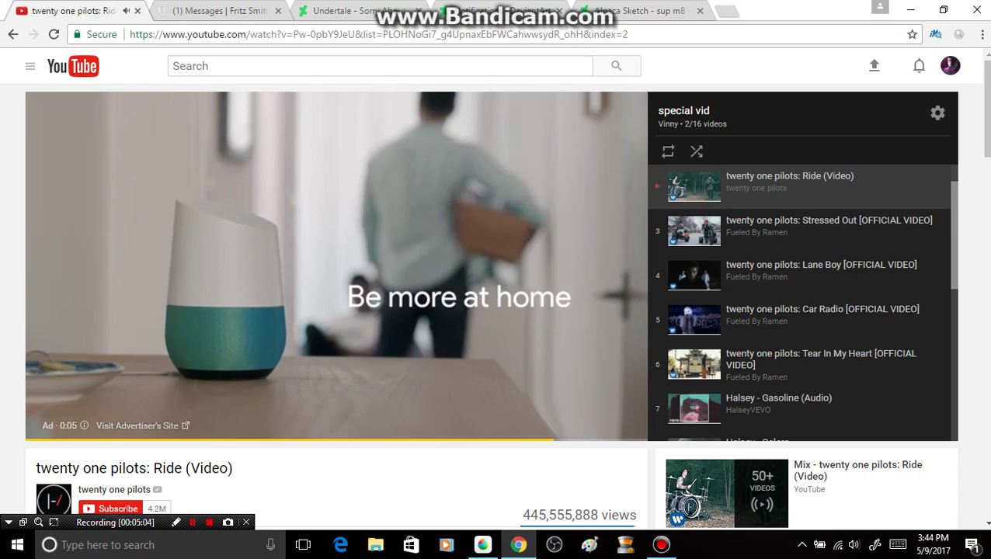
pyautogui.click(518, 544)
pyautogui.hotkey('alt', 'Tab')
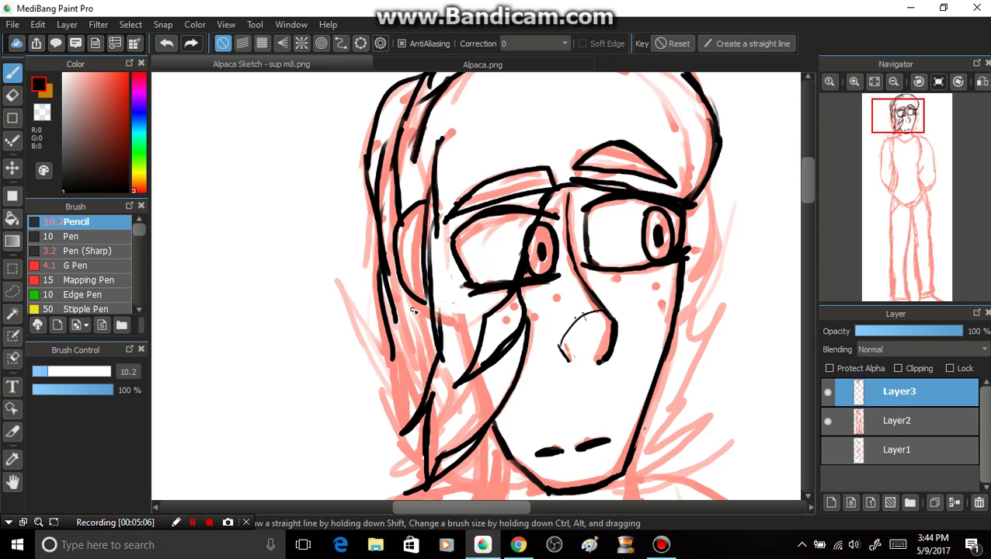
# Ink the lower hair on the left side with layered strands, an outer spiky lock and a flicked tip above the shoulder.
pyautogui.moveTo(421, 304); pyautogui.dragTo(430, 361)
pyautogui.moveTo(401, 305); pyautogui.dragTo(418, 397)
pyautogui.moveTo(392, 359)
pyautogui.mouseDown()
pyautogui.moveTo(415, 407)
pyautogui.moveTo(404, 430)
pyautogui.mouseUp()
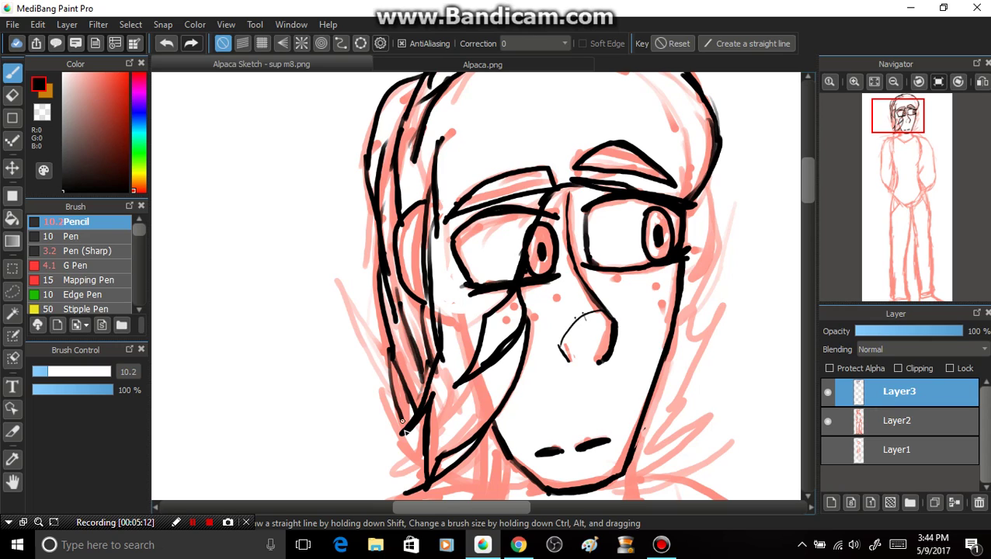
pyautogui.moveTo(387, 351)
pyautogui.mouseDown()
pyautogui.moveTo(347, 273)
pyautogui.moveTo(364, 343)
pyautogui.moveTo(393, 395)
pyautogui.mouseUp()
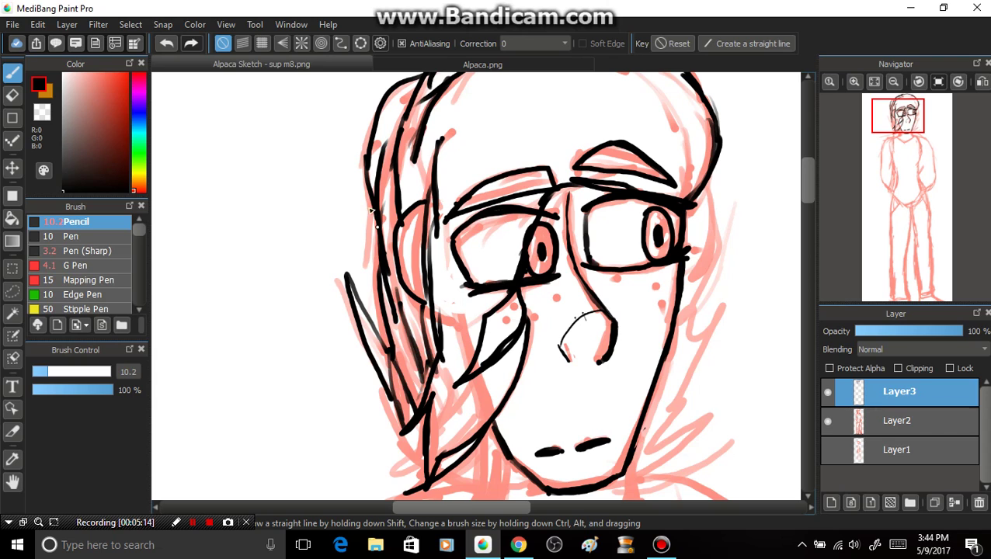
pyautogui.moveTo(366, 202); pyautogui.dragTo(366, 280)
pyautogui.moveTo(382, 241); pyautogui.dragTo(366, 280)
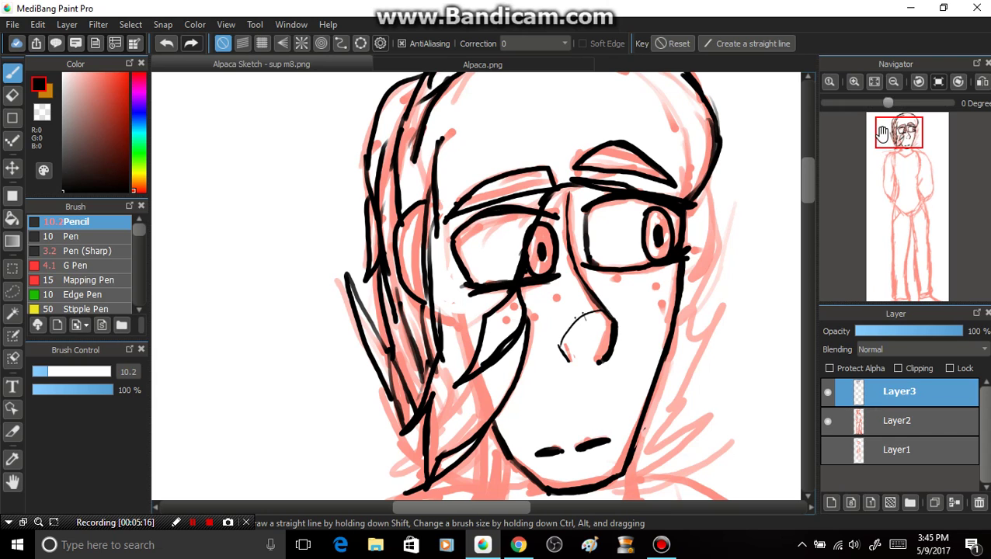
pyautogui.moveTo(904, 150); pyautogui.dragTo(904, 165)
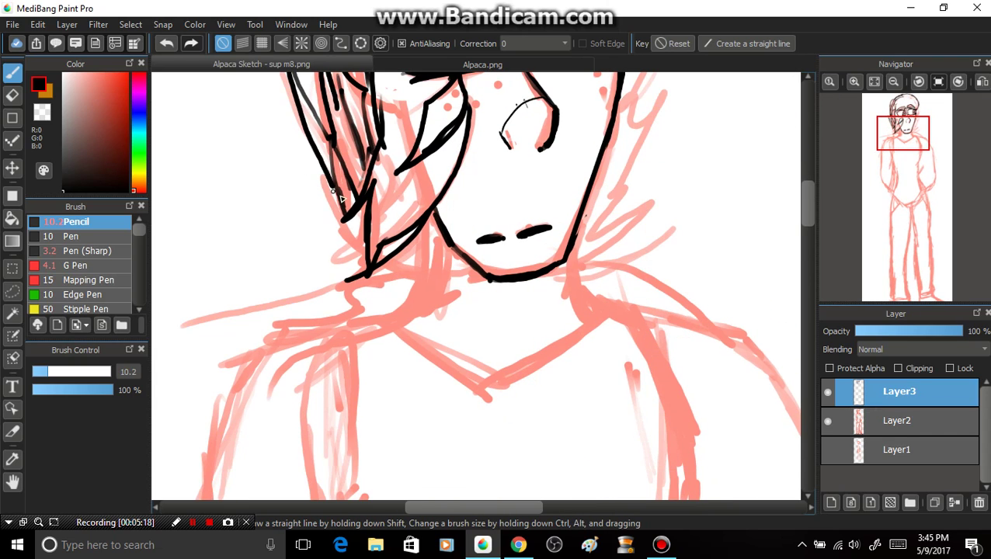
pyautogui.moveTo(320, 163)
pyautogui.mouseDown()
pyautogui.moveTo(361, 257)
pyautogui.moveTo(318, 264)
pyautogui.moveTo(365, 270)
pyautogui.mouseUp()
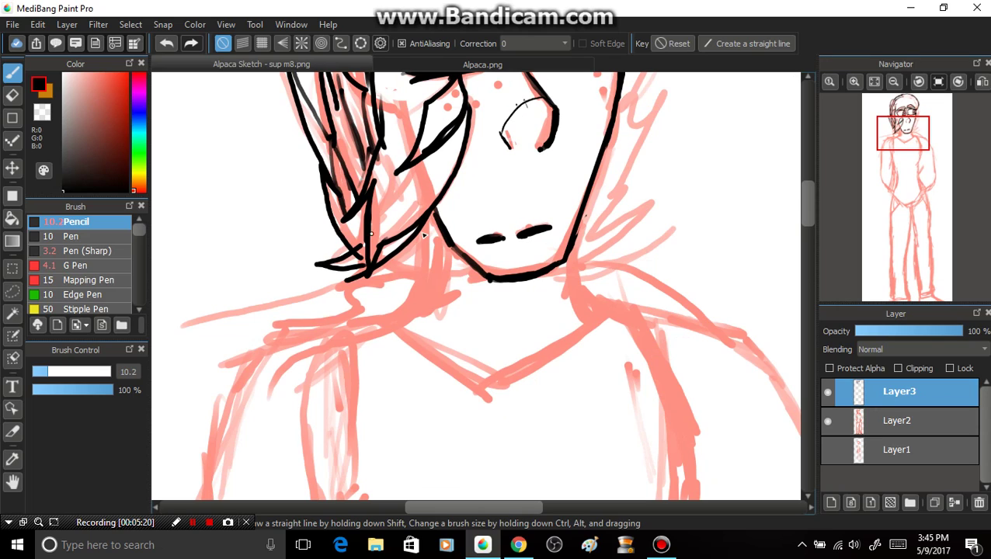
# Ink both sides of the neck, adding a faint line under the chin and a short line behind the left hair tips.
pyautogui.moveTo(431, 218)
pyautogui.mouseDown()
pyautogui.moveTo(417, 294)
pyautogui.moveTo(371, 320)
pyautogui.mouseUp()
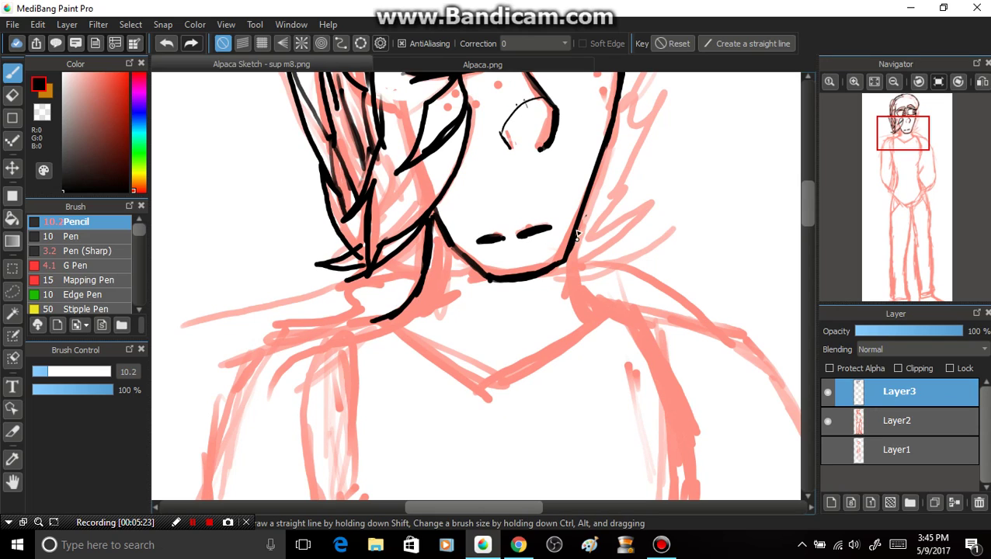
pyautogui.moveTo(576, 224); pyautogui.dragTo(576, 302)
pyautogui.moveTo(572, 264); pyautogui.dragTo(595, 321)
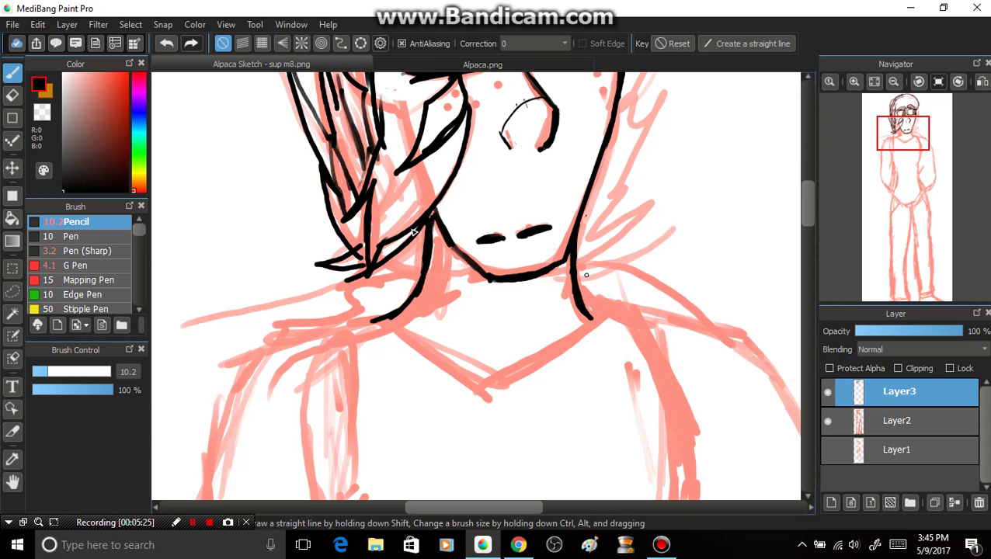
pyautogui.moveTo(567, 263); pyautogui.dragTo(474, 311)
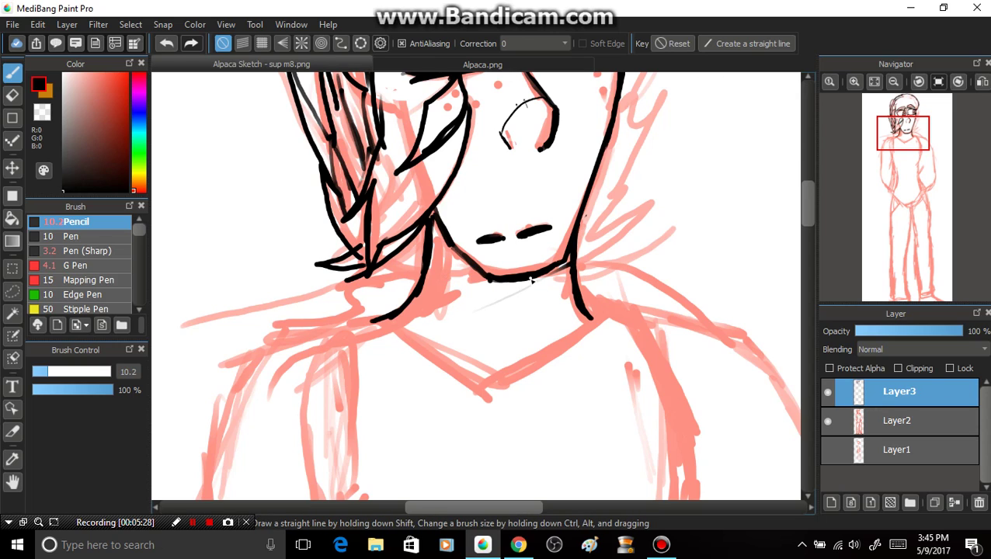
pyautogui.moveTo(893, 151)
pyautogui.mouseDown()
pyautogui.moveTo(907, 152)
pyautogui.moveTo(896, 129)
pyautogui.moveTo(890, 147)
pyautogui.mouseUp()
pyautogui.moveTo(424, 329); pyautogui.dragTo(469, 349)
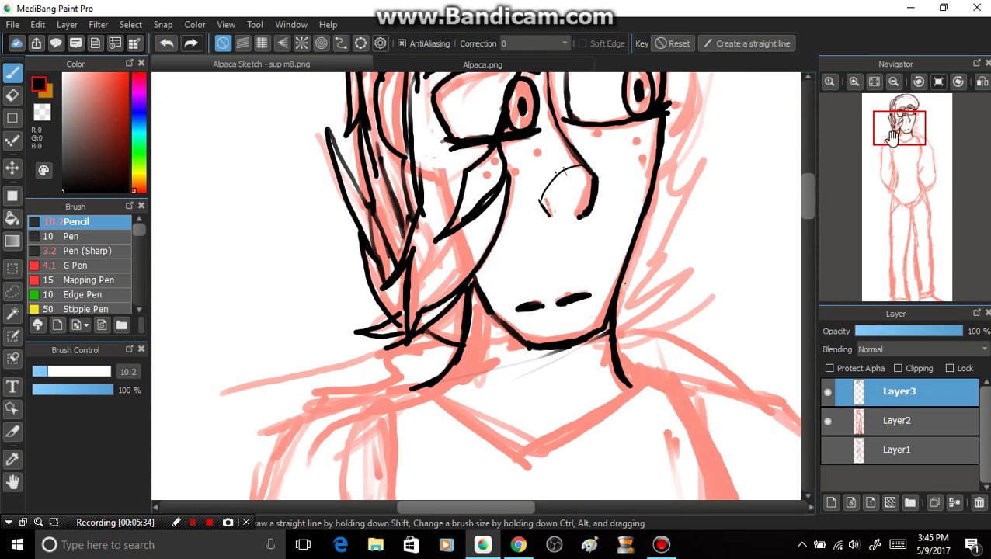
# Ink the ear on the right side of the head and the spiky hair outline running down beside the jaw.
pyautogui.moveTo(901, 143); pyautogui.dragTo(904, 129)
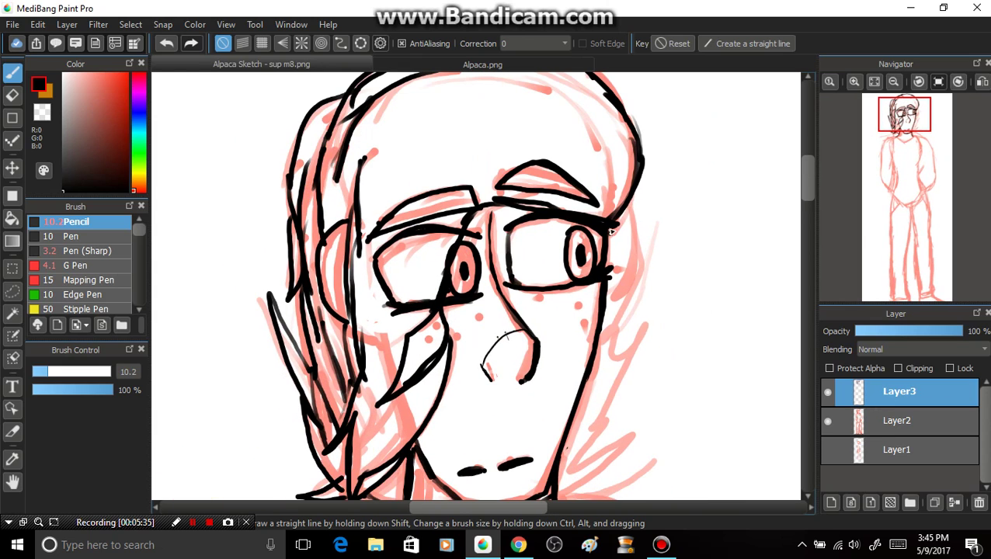
pyautogui.moveTo(625, 203); pyautogui.dragTo(612, 314)
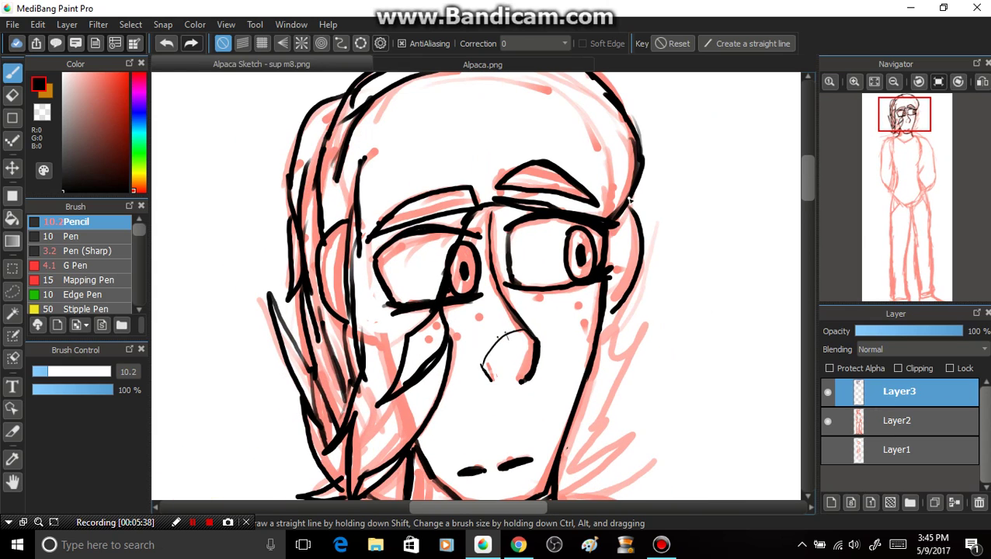
pyautogui.moveTo(629, 200)
pyautogui.mouseDown()
pyautogui.moveTo(652, 262)
pyautogui.moveTo(618, 330)
pyautogui.moveTo(594, 349)
pyautogui.moveTo(613, 363)
pyautogui.mouseUp()
pyautogui.moveTo(601, 402); pyautogui.dragTo(572, 472)
pyautogui.moveTo(644, 424); pyautogui.dragTo(583, 497)
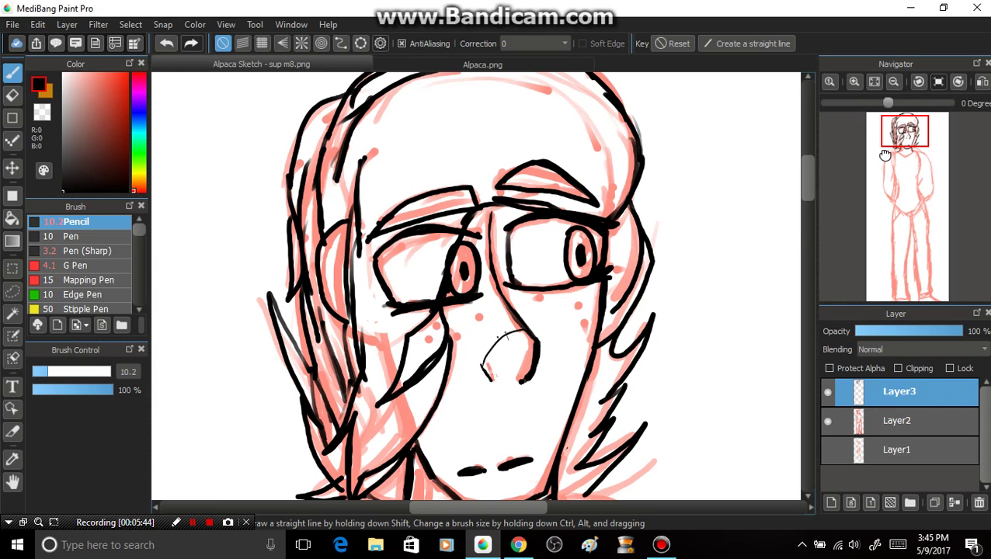
# Complete the lowest spike of the right-side hair and add jagged strands inside its locks.
pyautogui.moveTo(904, 145); pyautogui.dragTo(909, 140)
pyautogui.moveTo(492, 361)
pyautogui.mouseDown()
pyautogui.moveTo(525, 356)
pyautogui.moveTo(598, 314)
pyautogui.moveTo(494, 380)
pyautogui.mouseUp()
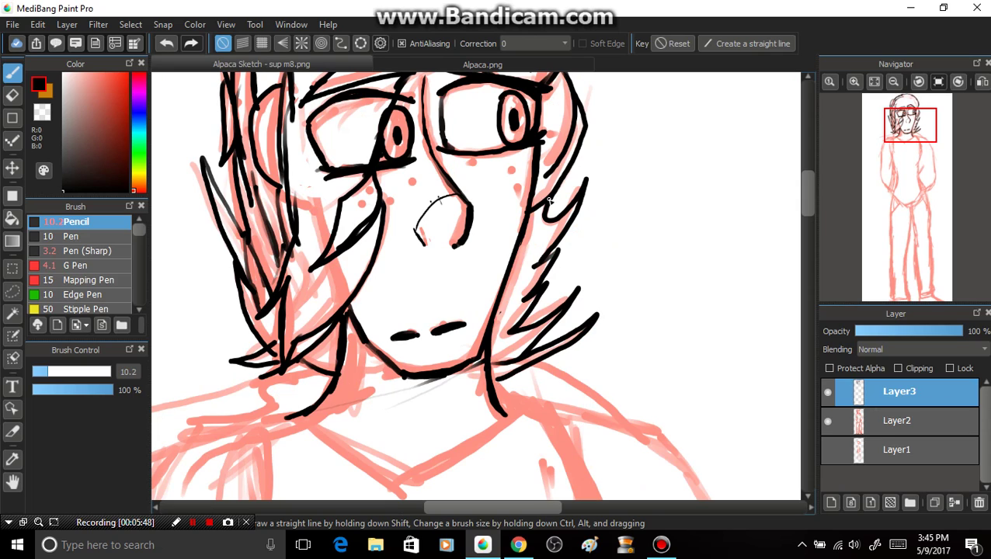
pyautogui.moveTo(575, 179)
pyautogui.mouseDown()
pyautogui.moveTo(558, 217)
pyautogui.moveTo(558, 258)
pyautogui.moveTo(528, 323)
pyautogui.mouseUp()
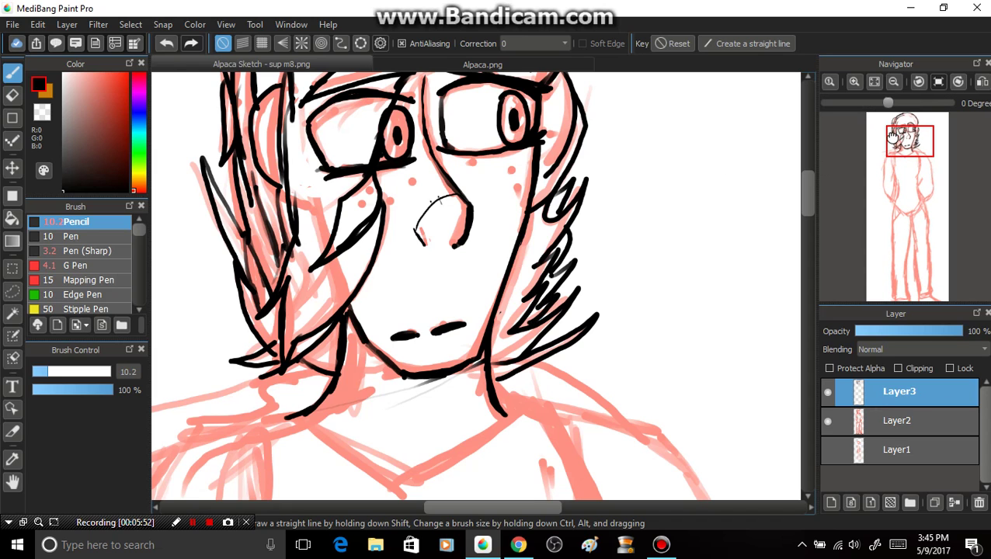
# Ink the V-shaped neckline from both sides of the neck down to a point on the chest.
pyautogui.moveTo(923, 152)
pyautogui.mouseDown()
pyautogui.moveTo(862, 129)
pyautogui.moveTo(870, 119)
pyautogui.moveTo(872, 129)
pyautogui.mouseUp()
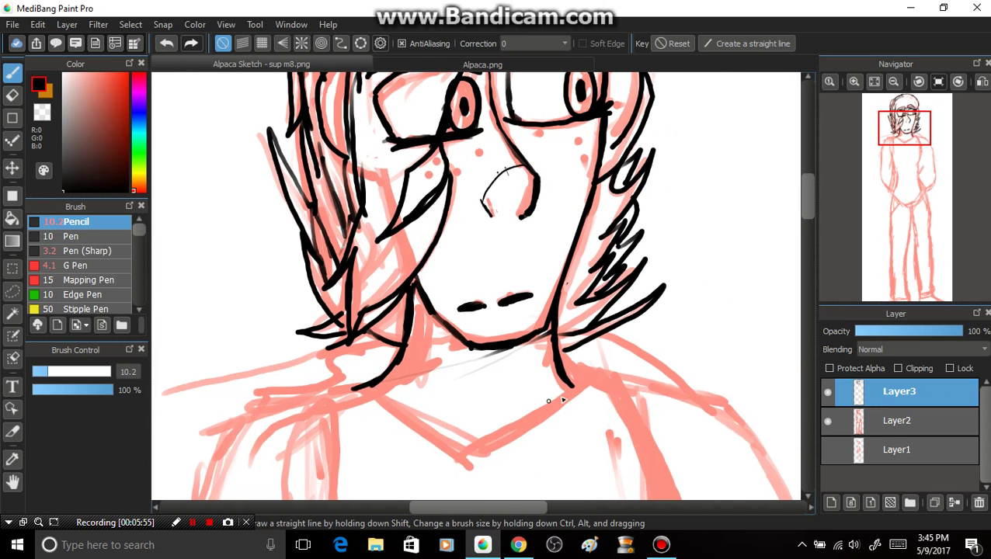
pyautogui.moveTo(571, 386); pyautogui.dragTo(433, 479)
pyautogui.moveTo(356, 391); pyautogui.dragTo(448, 480)
# Erase the overshoot at the V-neckline's point and ink a curved inner collar line across it.
pyautogui.click(11, 94)
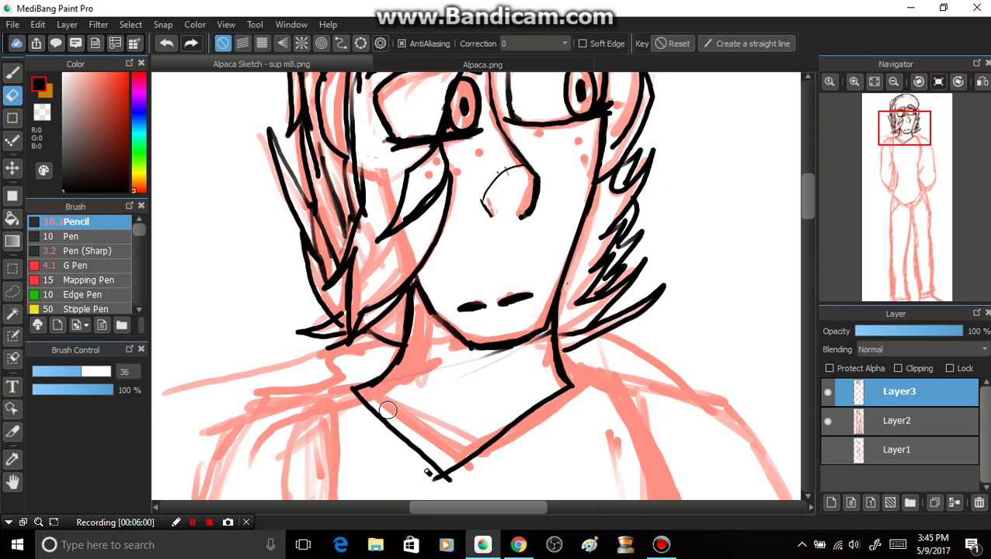
pyautogui.moveTo(440, 486)
pyautogui.mouseDown()
pyautogui.moveTo(455, 478)
pyautogui.moveTo(435, 492)
pyautogui.mouseUp()
pyautogui.press('b')
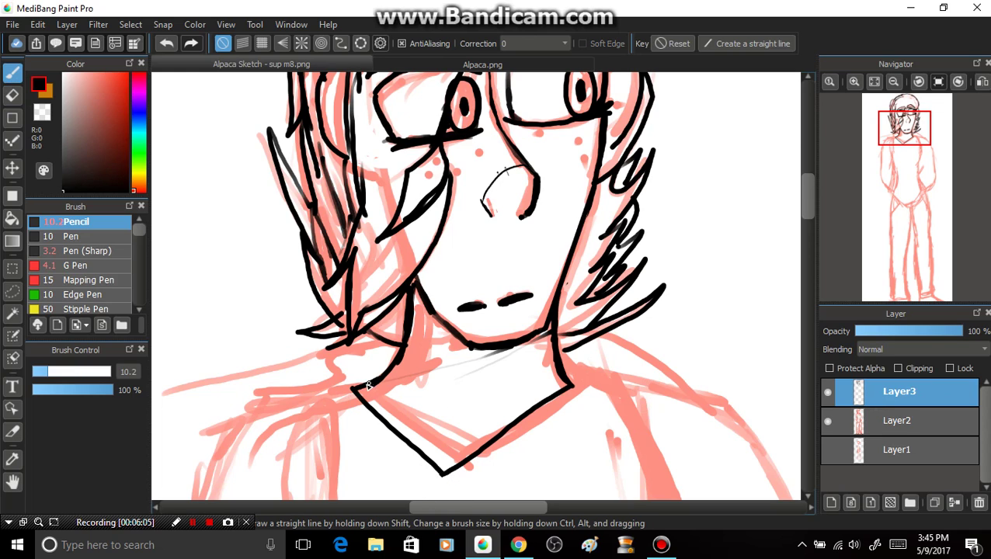
pyautogui.moveTo(369, 385)
pyautogui.mouseDown()
pyautogui.moveTo(420, 431)
pyautogui.moveTo(458, 441)
pyautogui.moveTo(492, 431)
pyautogui.mouseUp()
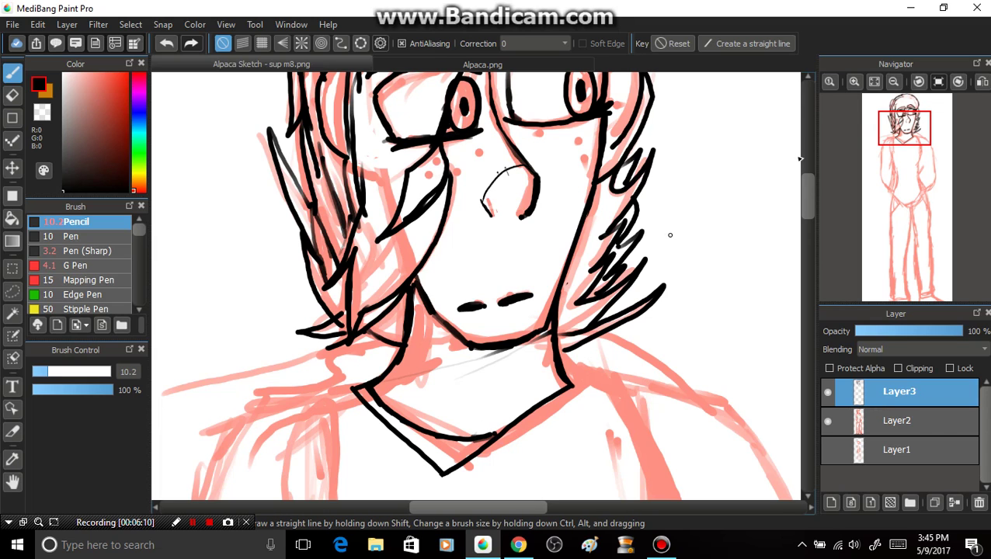
# Ink two hoodie drawstrings hanging below the neckline, each with a small eyelet circle above and a separate tip below.
pyautogui.moveTo(916, 126)
pyautogui.mouseDown()
pyautogui.moveTo(911, 162)
pyautogui.moveTo(931, 166)
pyautogui.moveTo(927, 139)
pyautogui.mouseUp()
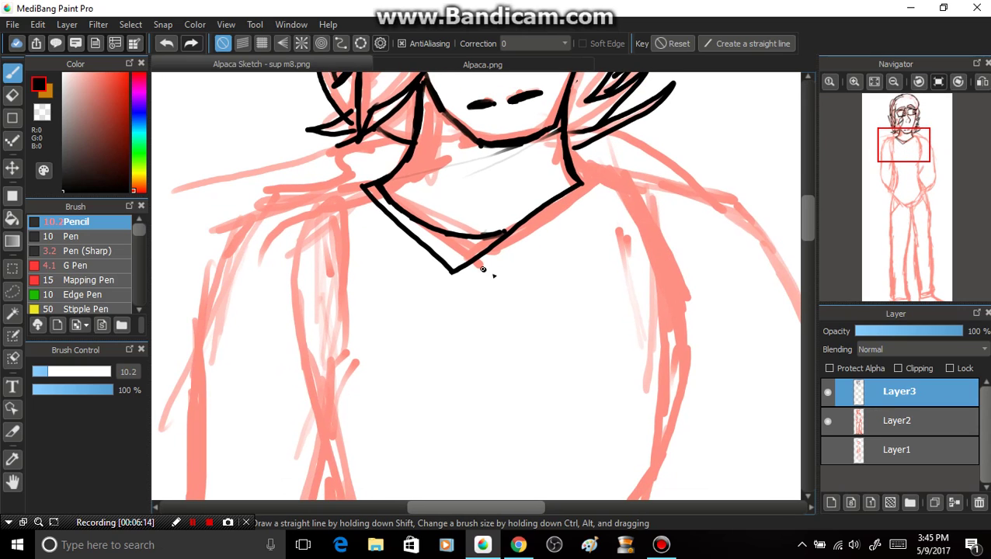
pyautogui.moveTo(482, 268); pyautogui.dragTo(491, 403)
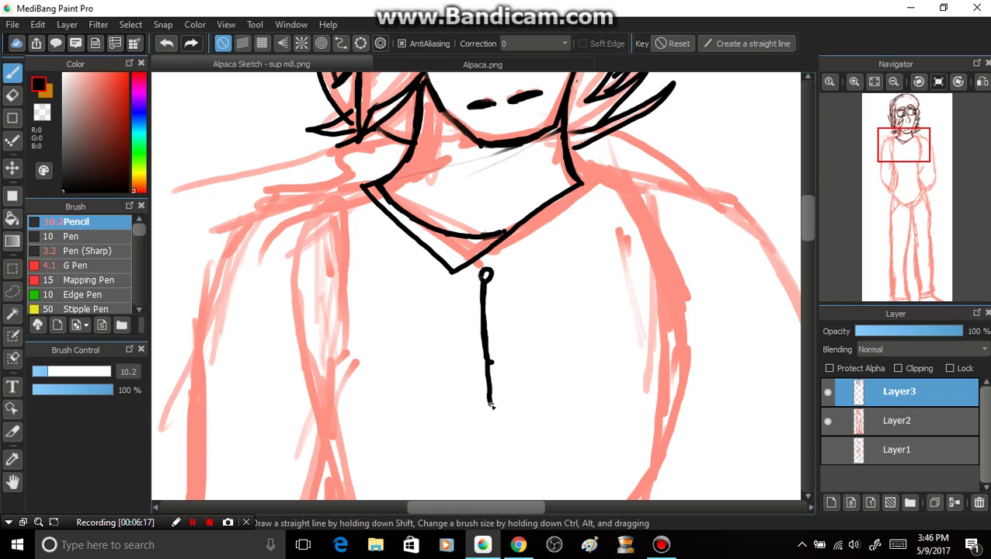
pyautogui.moveTo(489, 285); pyautogui.dragTo(492, 404)
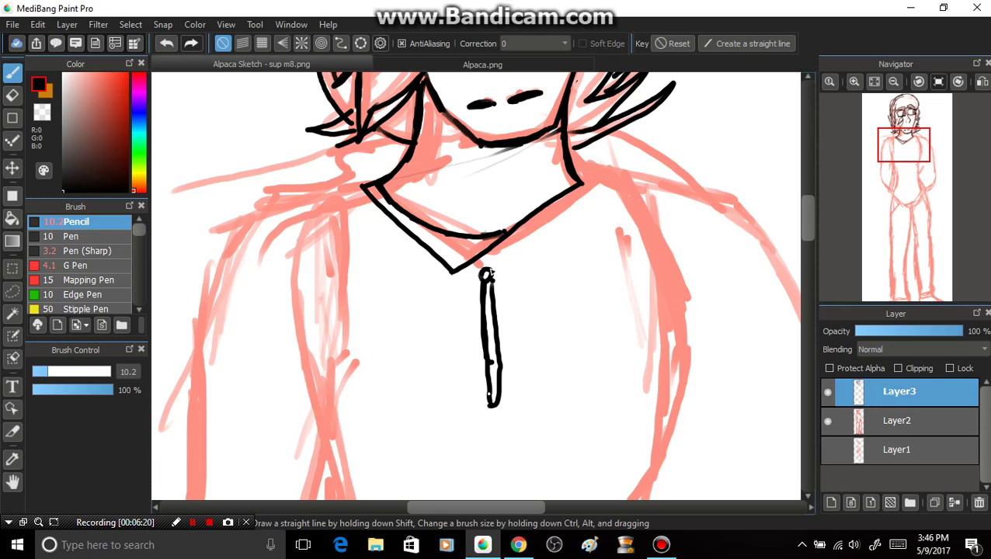
pyautogui.moveTo(417, 257)
pyautogui.mouseDown()
pyautogui.moveTo(419, 402)
pyautogui.moveTo(421, 272)
pyautogui.mouseUp()
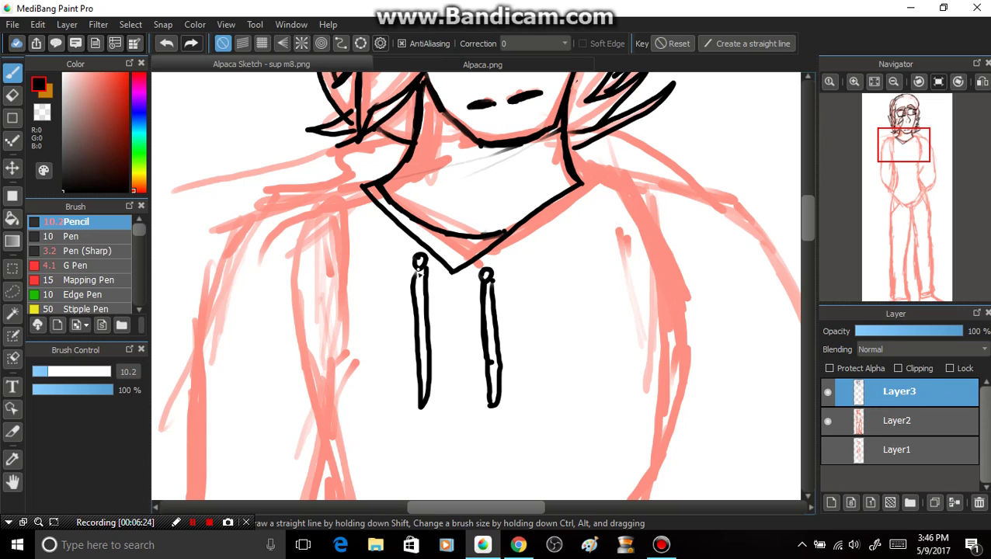
pyautogui.moveTo(419, 396)
pyautogui.mouseDown()
pyautogui.moveTo(425, 435)
pyautogui.moveTo(433, 390)
pyautogui.moveTo(502, 398)
pyautogui.mouseUp()
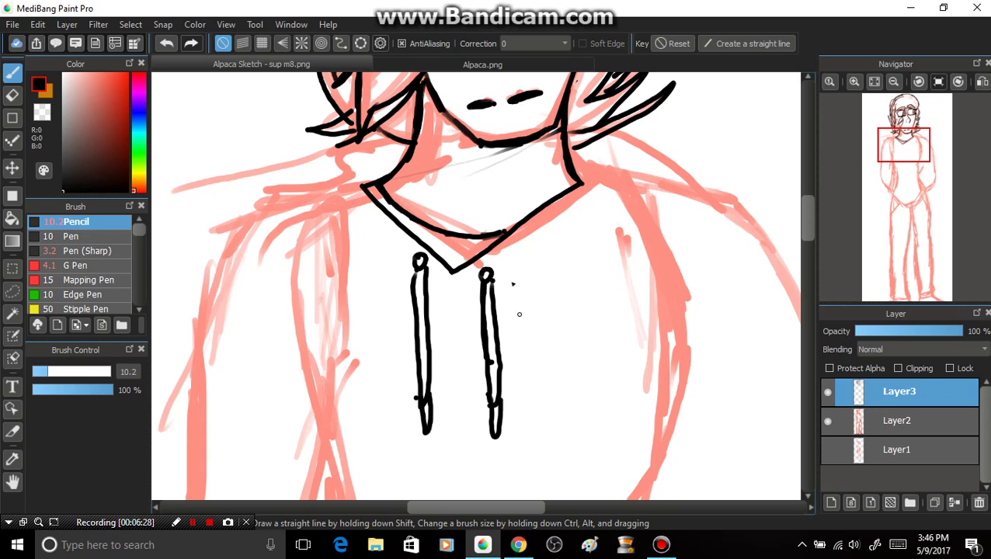
# On Layer2, handwrite the first part of a colour note, ending in "/rain bow", in the blank area beside the head.
pyautogui.click(900, 420)
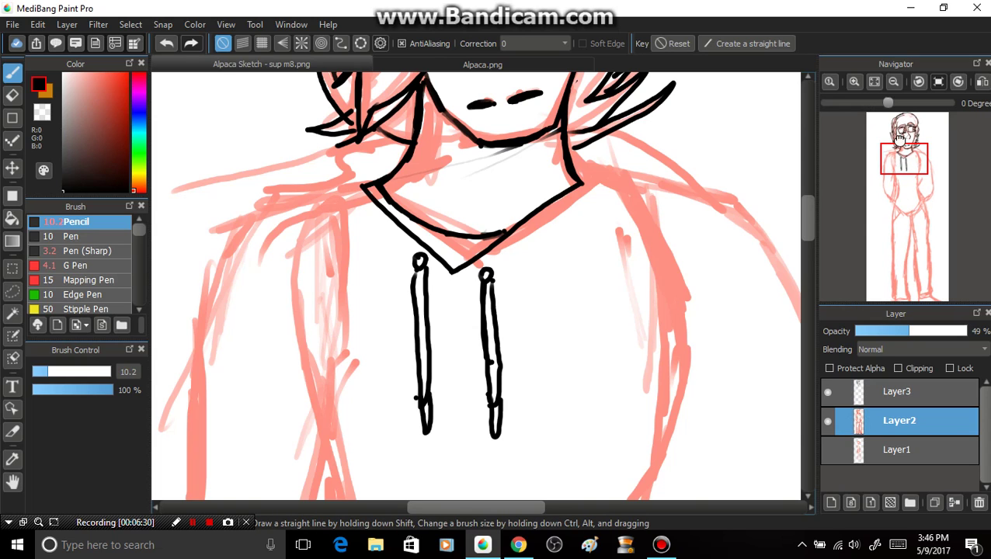
pyautogui.moveTo(899, 139); pyautogui.dragTo(885, 125)
pyautogui.moveTo(292, 299)
pyautogui.mouseDown()
pyautogui.moveTo(282, 239)
pyautogui.moveTo(360, 296)
pyautogui.mouseUp()
pyautogui.moveTo(371, 256)
pyautogui.mouseDown()
pyautogui.moveTo(404, 310)
pyautogui.moveTo(349, 326)
pyautogui.mouseUp()
pyautogui.click(421, 274)
pyautogui.moveTo(436, 167); pyautogui.dragTo(416, 293)
pyautogui.moveTo(440, 230)
pyautogui.mouseDown()
pyautogui.moveTo(459, 228)
pyautogui.moveTo(469, 253)
pyautogui.moveTo(494, 233)
pyautogui.moveTo(489, 251)
pyautogui.moveTo(516, 216)
pyautogui.moveTo(526, 250)
pyautogui.mouseUp()
pyautogui.moveTo(471, 272)
pyautogui.mouseDown()
pyautogui.moveTo(468, 312)
pyautogui.moveTo(495, 311)
pyautogui.mouseUp()
pyautogui.moveTo(509, 287); pyautogui.dragTo(547, 275)
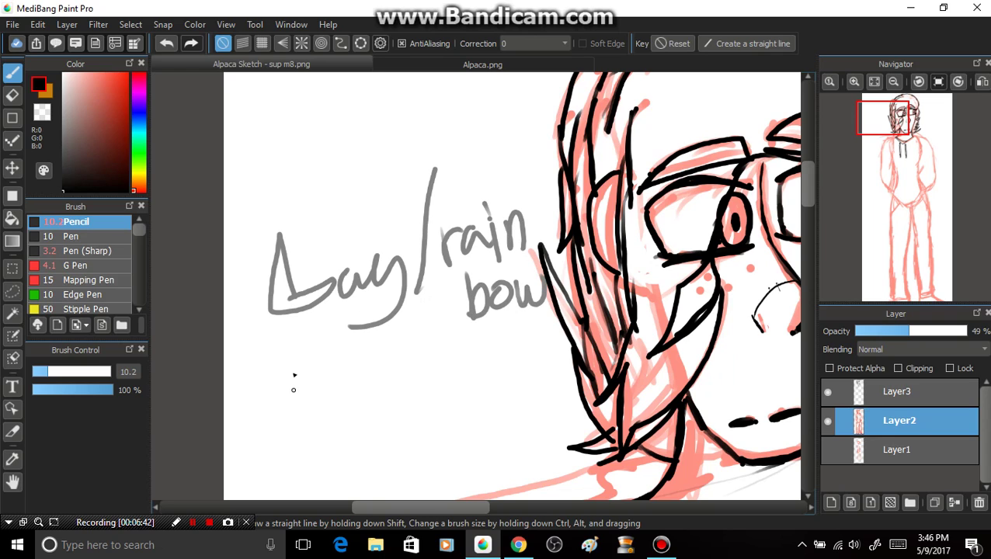
# Handwrite "hoodie strings" below the colour note and add a small smiling face beside it.
pyautogui.moveTo(287, 362)
pyautogui.mouseDown()
pyautogui.moveTo(317, 413)
pyautogui.moveTo(334, 390)
pyautogui.moveTo(371, 374)
pyautogui.mouseUp()
pyautogui.moveTo(398, 336)
pyautogui.mouseDown()
pyautogui.moveTo(400, 388)
pyautogui.moveTo(424, 391)
pyautogui.mouseUp()
pyautogui.moveTo(415, 335); pyautogui.dragTo(419, 382)
pyautogui.moveTo(437, 347)
pyautogui.mouseDown()
pyautogui.moveTo(443, 393)
pyautogui.moveTo(474, 372)
pyautogui.mouseUp()
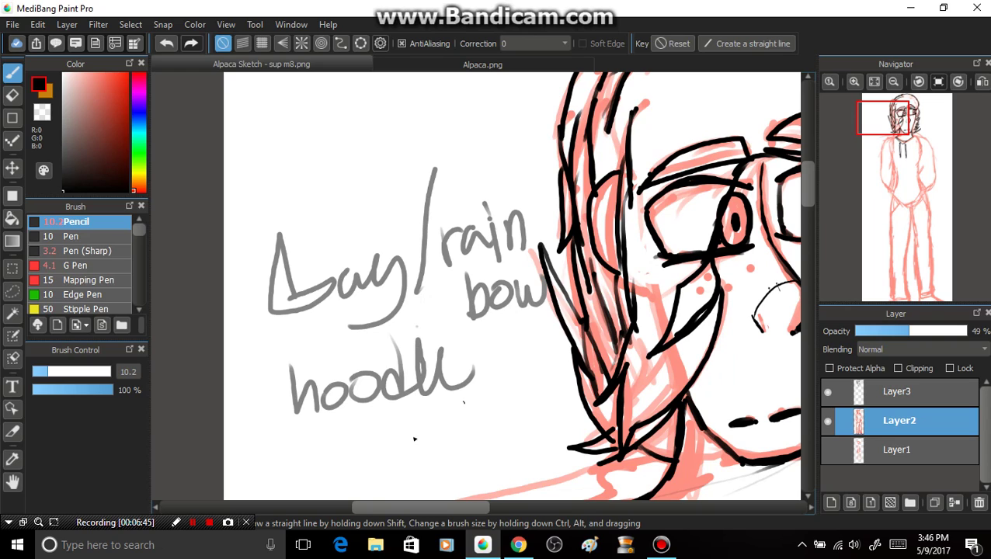
pyautogui.moveTo(345, 437); pyautogui.dragTo(314, 469)
pyautogui.moveTo(346, 412); pyautogui.dragTo(359, 466)
pyautogui.moveTo(333, 441); pyautogui.dragTo(389, 433)
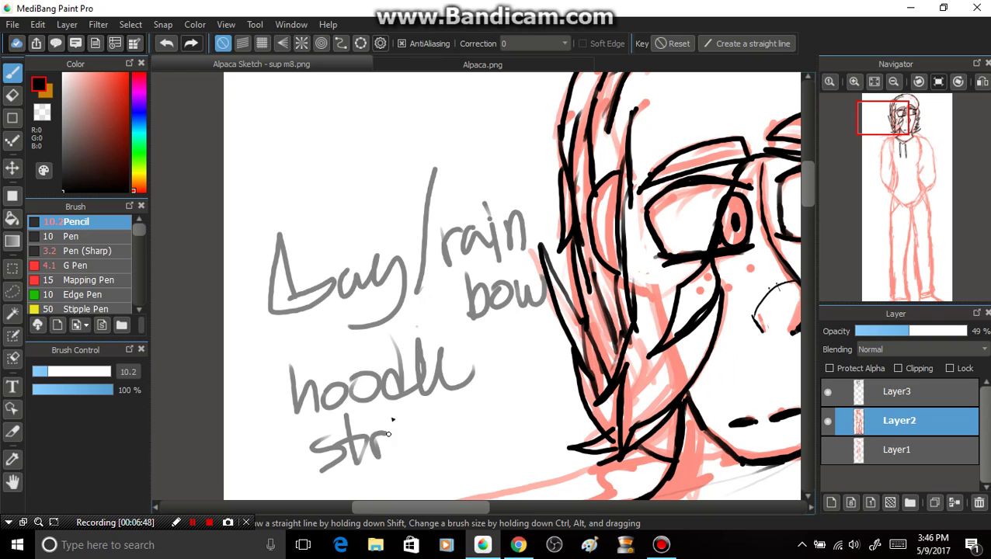
pyautogui.moveTo(412, 439); pyautogui.dragTo(448, 467)
pyautogui.moveTo(500, 403); pyautogui.dragTo(484, 441)
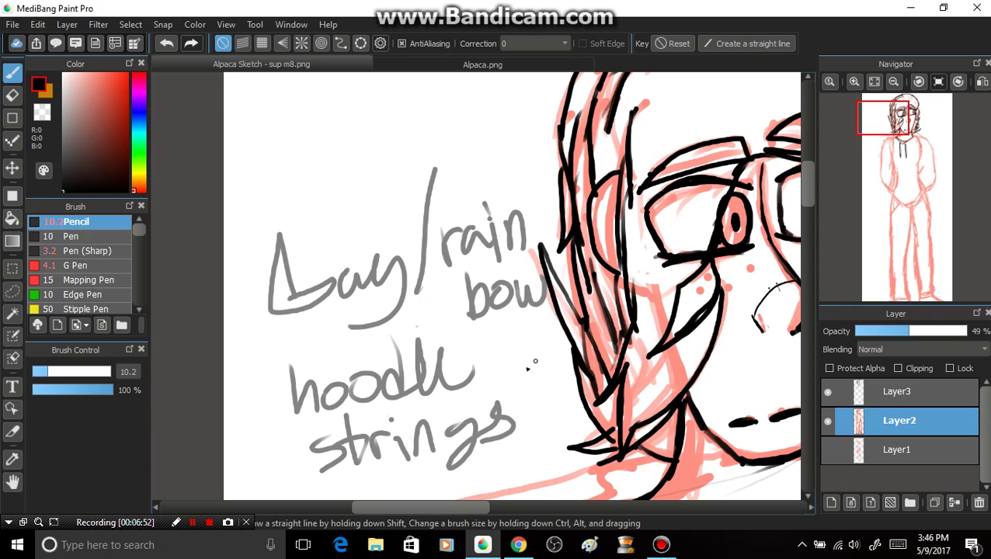
pyautogui.moveTo(512, 372)
pyautogui.mouseDown()
pyautogui.moveTo(546, 378)
pyautogui.moveTo(527, 383)
pyautogui.mouseUp()
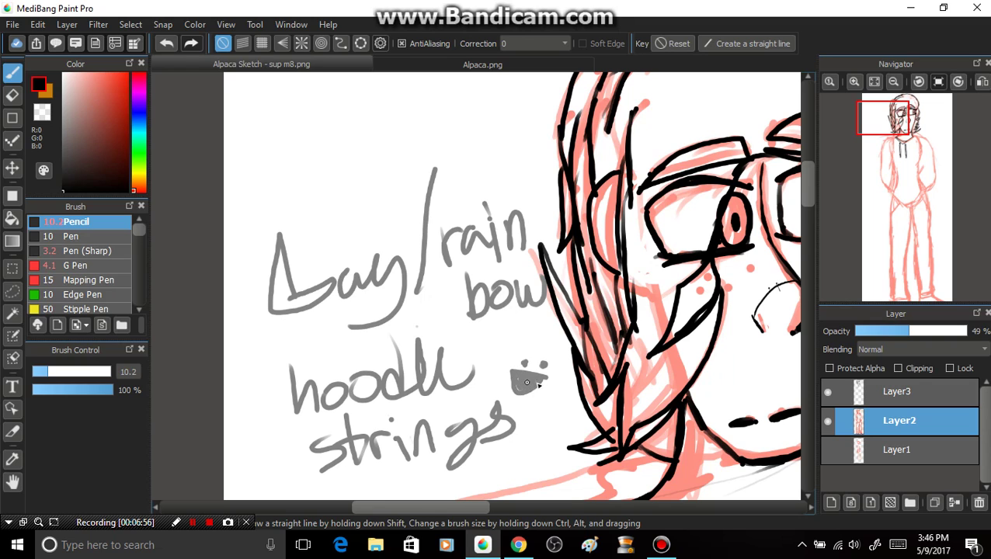
pyautogui.moveTo(547, 347)
pyautogui.mouseDown()
pyautogui.moveTo(545, 360)
pyautogui.moveTo(524, 357)
pyautogui.mouseUp()
# On Layer3, ink the shoulder line on the right side of the figure with several overlapping strokes outward from the neck.
pyautogui.moveTo(892, 157); pyautogui.dragTo(902, 158)
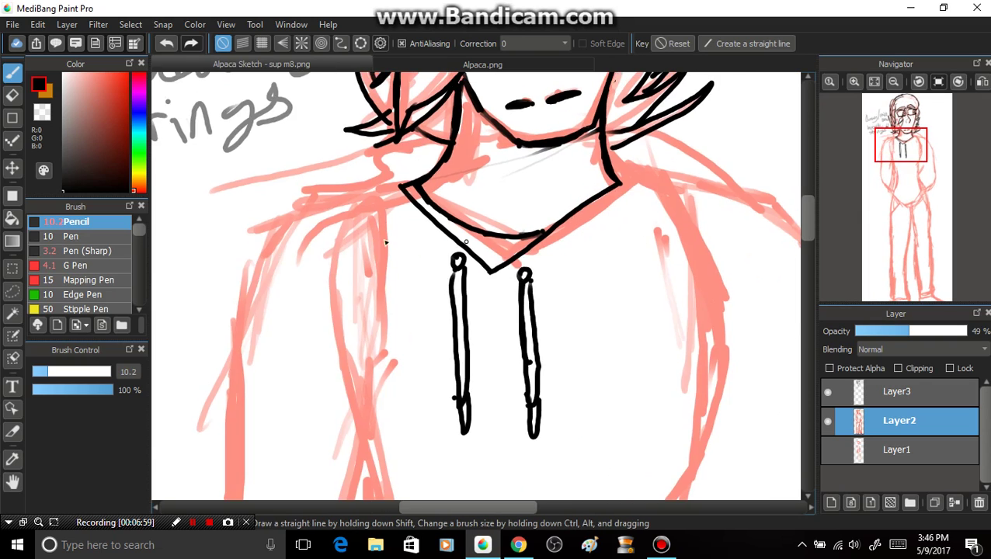
pyautogui.click(863, 393)
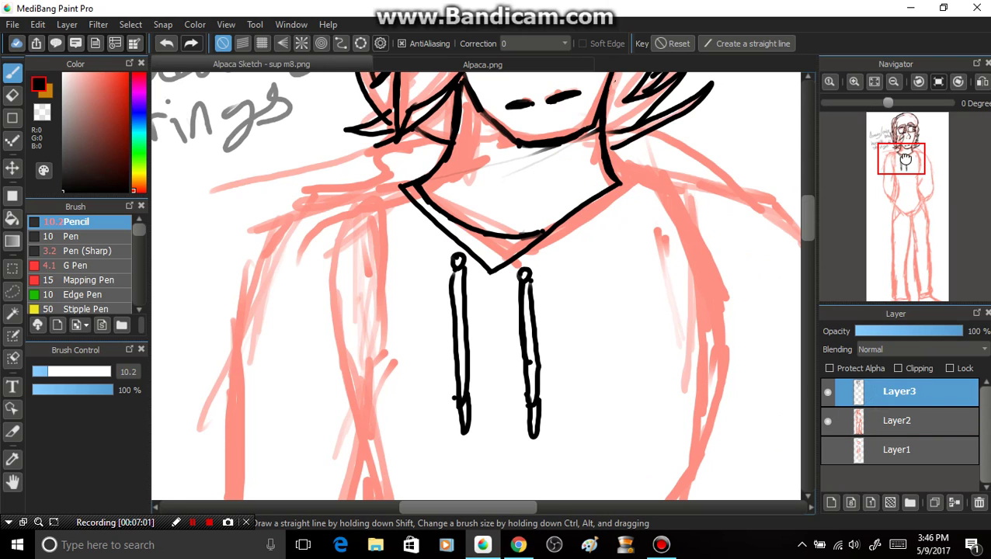
pyautogui.moveTo(902, 158)
pyautogui.mouseDown()
pyautogui.moveTo(918, 159)
pyautogui.moveTo(906, 156)
pyautogui.mouseUp()
pyautogui.moveTo(555, 198)
pyautogui.mouseDown()
pyautogui.moveTo(582, 219)
pyautogui.moveTo(610, 220)
pyautogui.mouseUp()
pyautogui.moveTo(548, 180)
pyautogui.mouseDown()
pyautogui.moveTo(583, 212)
pyautogui.moveTo(628, 220)
pyautogui.mouseUp()
pyautogui.moveTo(574, 203); pyautogui.dragTo(652, 225)
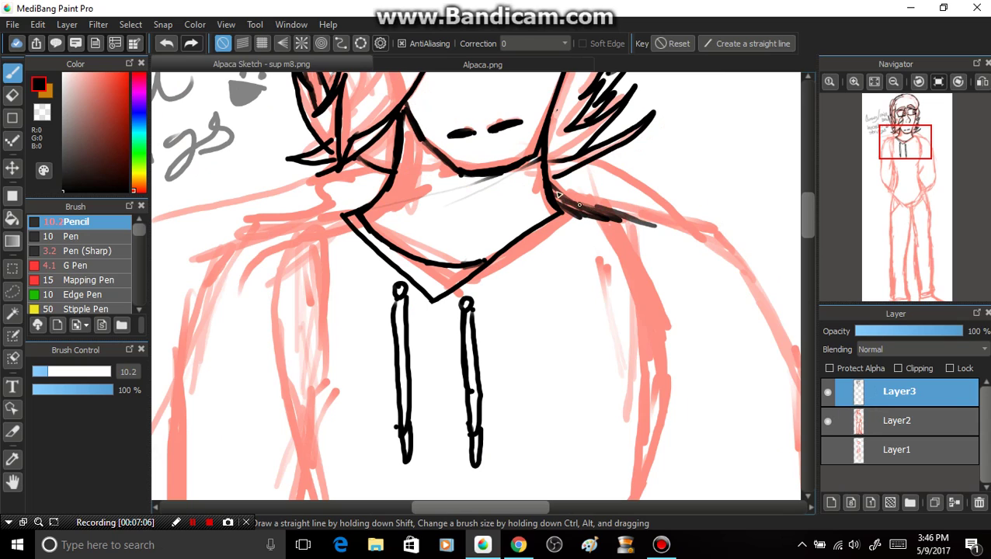
pyautogui.moveTo(550, 184)
pyautogui.mouseDown()
pyautogui.moveTo(625, 220)
pyautogui.moveTo(594, 209)
pyautogui.moveTo(664, 224)
pyautogui.mouseUp()
pyautogui.moveTo(548, 178)
pyautogui.mouseDown()
pyautogui.moveTo(597, 207)
pyautogui.moveTo(576, 196)
pyautogui.moveTo(718, 231)
pyautogui.mouseUp()
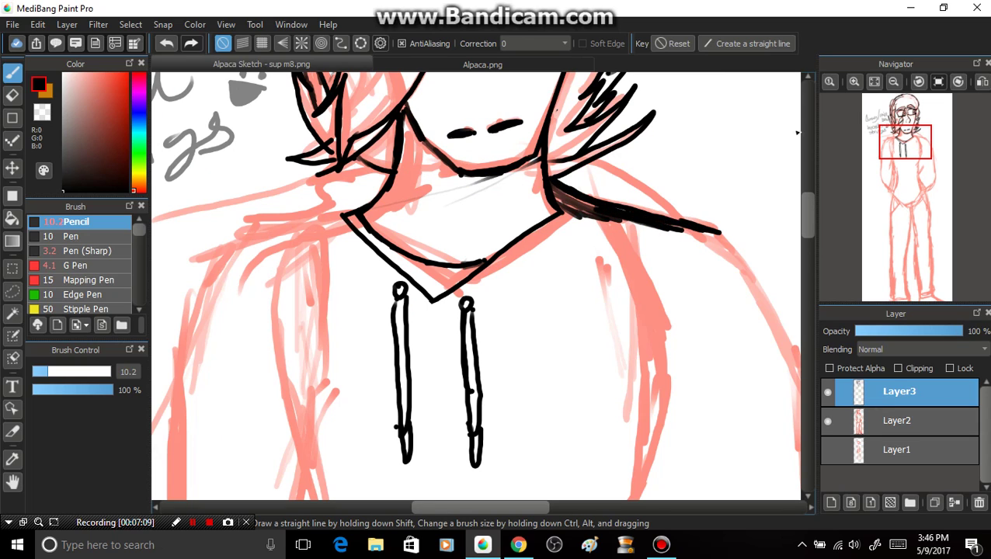
# Ink the outer edge of the right-side sleeve from the shoulder down past the elbow.
pyautogui.click(892, 82)
pyautogui.click(892, 81)
pyautogui.moveTo(900, 164); pyautogui.dragTo(900, 179)
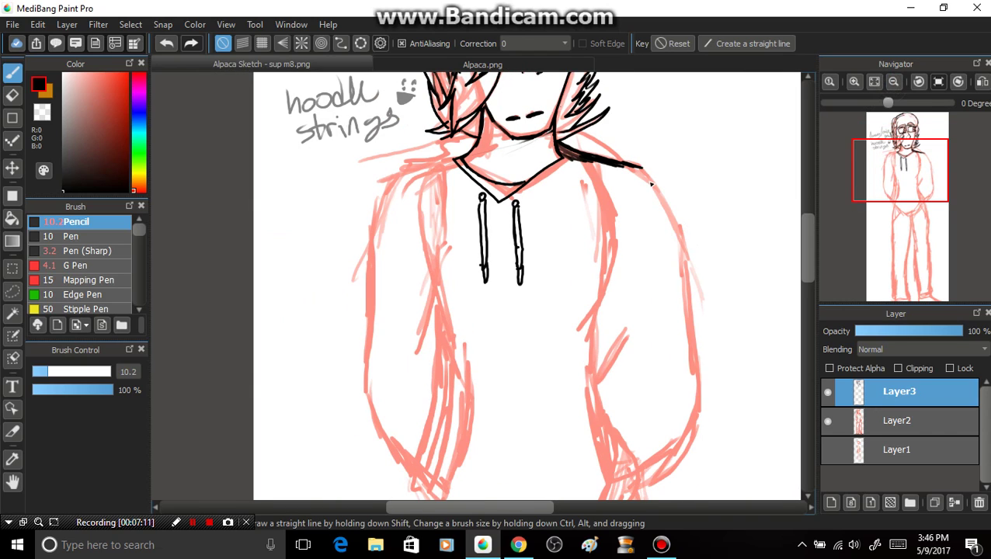
pyautogui.moveTo(637, 167)
pyautogui.mouseDown()
pyautogui.moveTo(673, 241)
pyautogui.moveTo(667, 295)
pyautogui.mouseUp()
pyautogui.moveTo(666, 232); pyautogui.dragTo(669, 317)
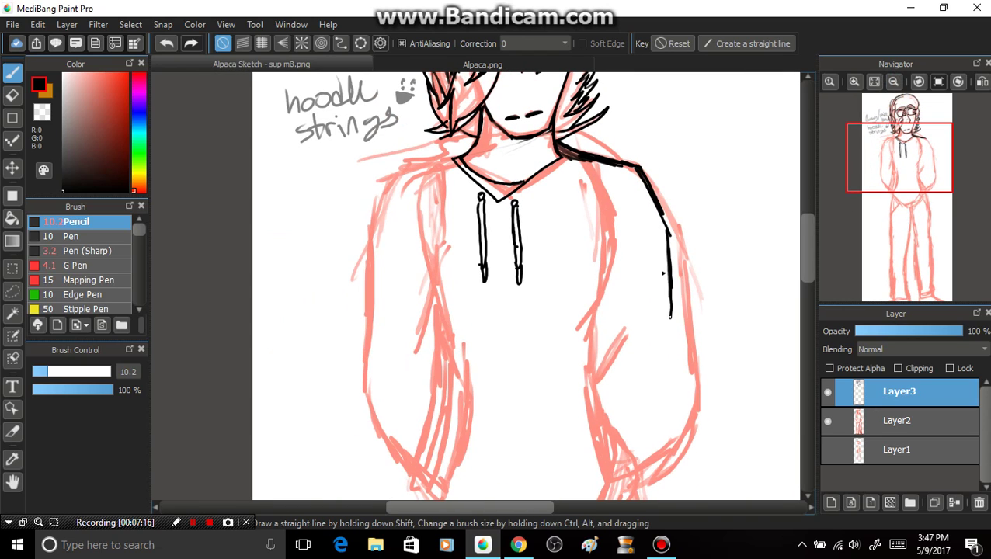
pyautogui.moveTo(668, 279); pyautogui.dragTo(671, 347)
pyautogui.moveTo(670, 309); pyautogui.dragTo(677, 374)
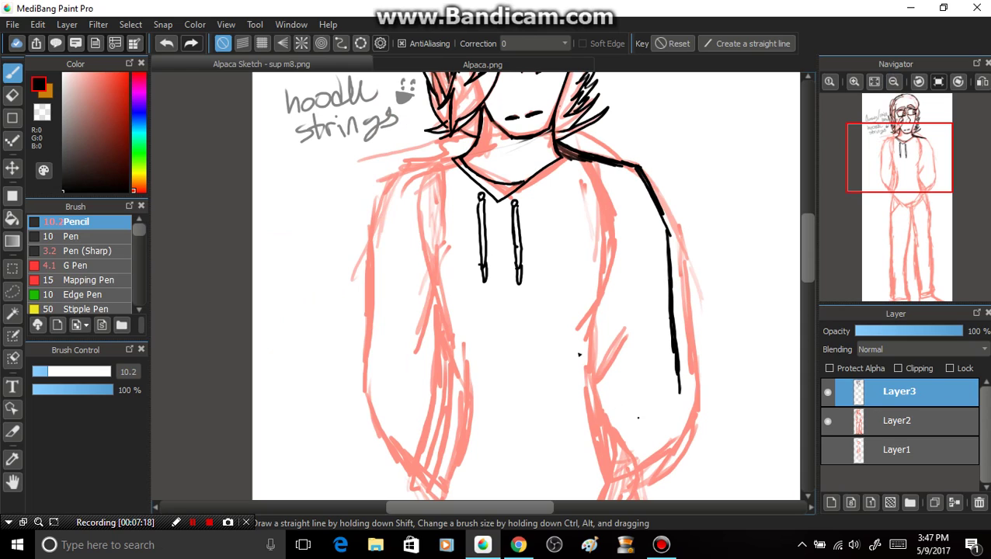
# Ink the right-side sleeve's inner forearm edge, the creases at its elbow and the start of its lower end.
pyautogui.moveTo(581, 382); pyautogui.dragTo(588, 411)
pyautogui.moveTo(582, 361)
pyautogui.mouseDown()
pyautogui.moveTo(607, 476)
pyautogui.moveTo(587, 392)
pyautogui.mouseUp()
pyautogui.moveTo(619, 325)
pyautogui.mouseDown()
pyautogui.moveTo(582, 382)
pyautogui.moveTo(594, 355)
pyautogui.moveTo(590, 366)
pyautogui.mouseUp()
pyautogui.moveTo(598, 313); pyautogui.dragTo(588, 368)
pyautogui.moveTo(607, 477); pyautogui.dragTo(657, 458)
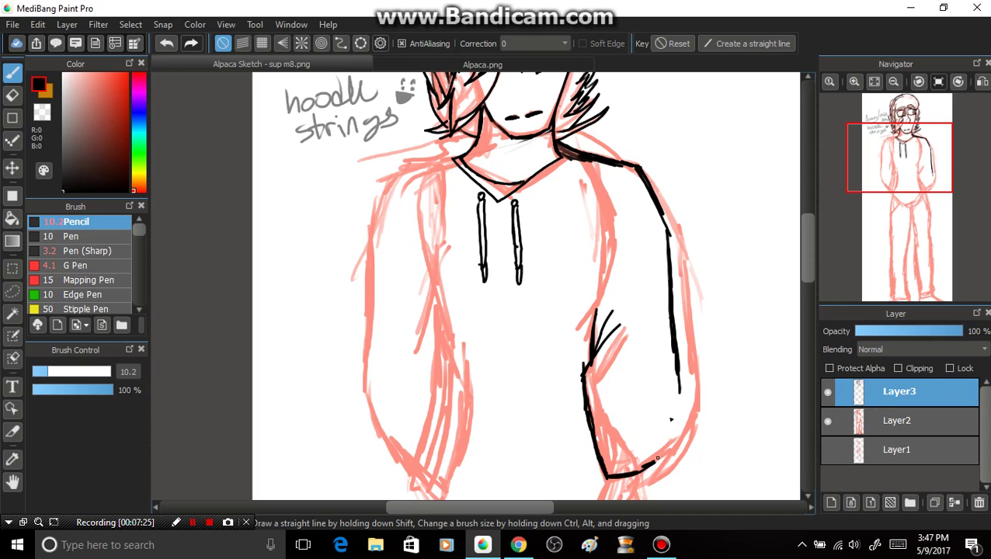
# Join the right-side sleeve's outer edge to its lower end and ink its inner edge from the collar to the elbow.
pyautogui.moveTo(673, 336)
pyautogui.mouseDown()
pyautogui.moveTo(677, 397)
pyautogui.moveTo(652, 469)
pyautogui.moveTo(639, 471)
pyautogui.mouseUp()
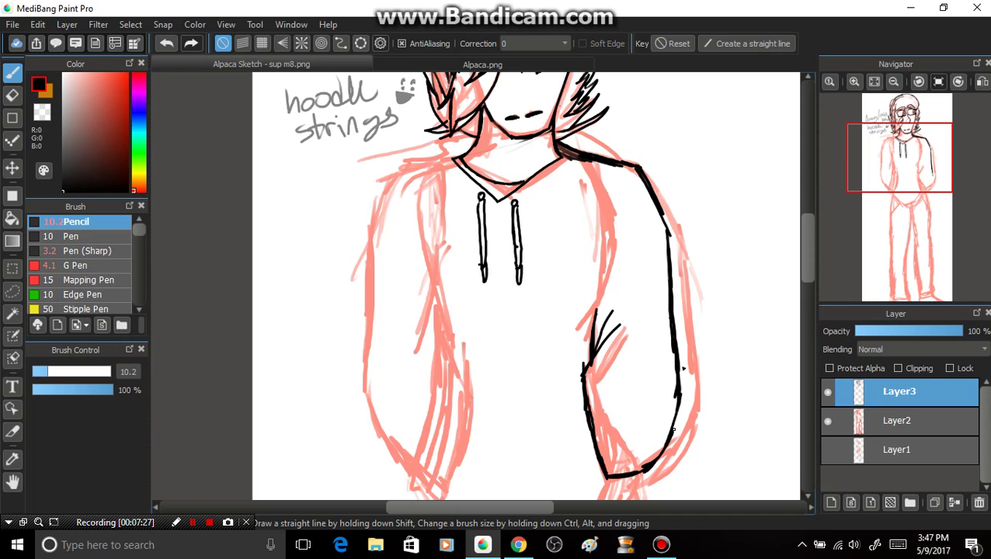
pyautogui.moveTo(674, 366); pyautogui.dragTo(680, 432)
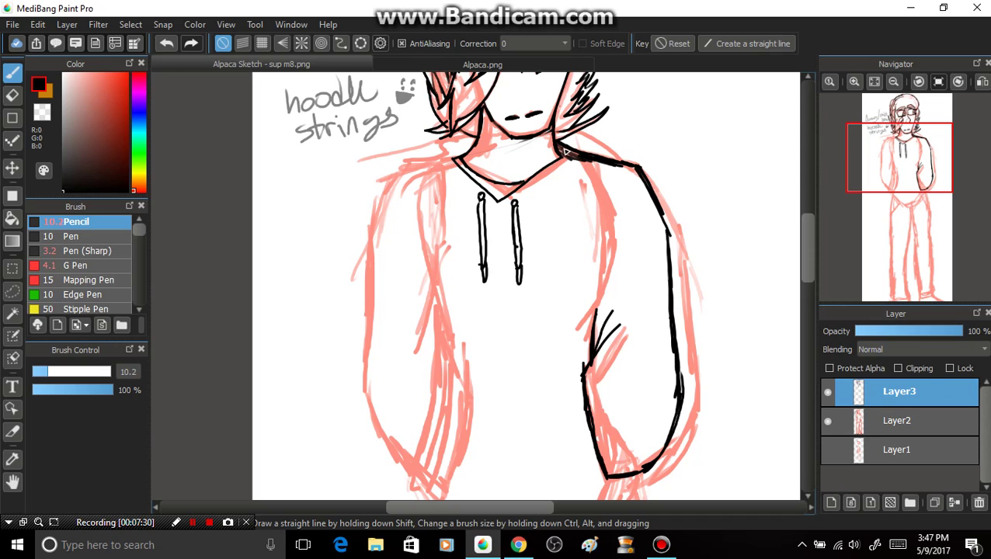
pyautogui.moveTo(563, 144)
pyautogui.mouseDown()
pyautogui.moveTo(613, 241)
pyautogui.moveTo(609, 253)
pyautogui.moveTo(603, 218)
pyautogui.moveTo(606, 258)
pyautogui.moveTo(611, 237)
pyautogui.moveTo(592, 348)
pyautogui.mouseUp()
pyautogui.moveTo(610, 250); pyautogui.dragTo(604, 211)
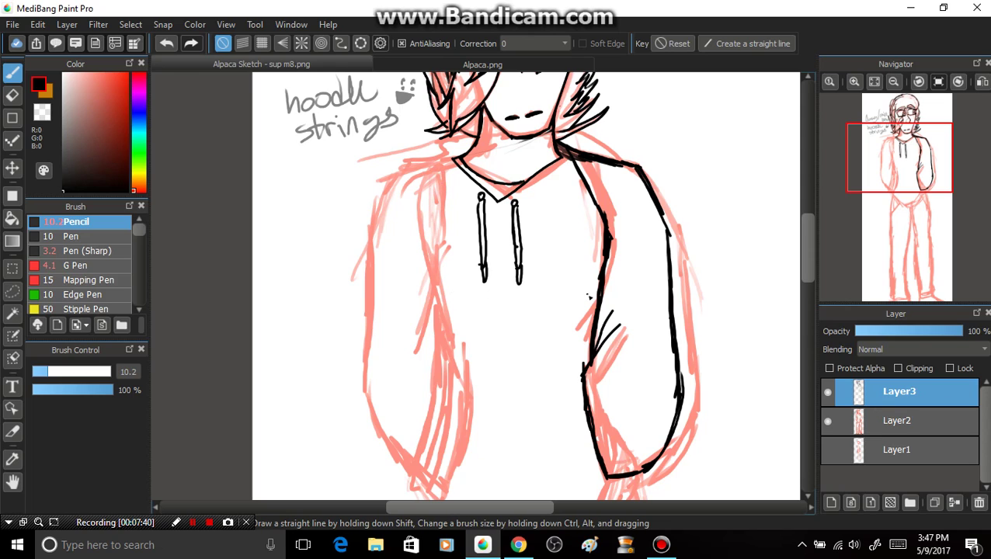
pyautogui.moveTo(597, 293); pyautogui.dragTo(543, 322)
pyautogui.hotkey('ctrl', 'z')
pyautogui.moveTo(598, 304); pyautogui.dragTo(539, 341)
pyautogui.hotkey('ctrl', 'z')
pyautogui.moveTo(579, 305); pyautogui.dragTo(518, 331)
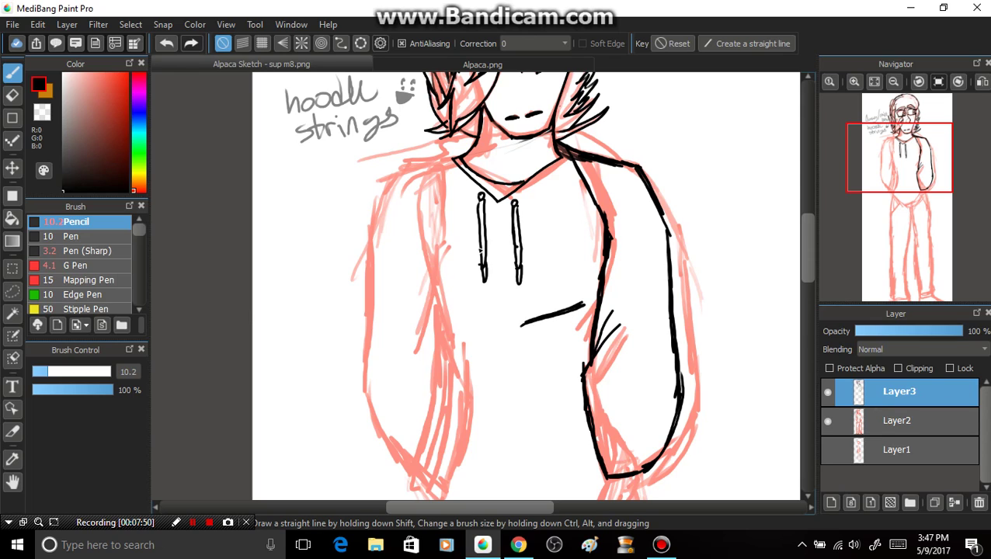
pyautogui.hotkey('ctrl', 'z')
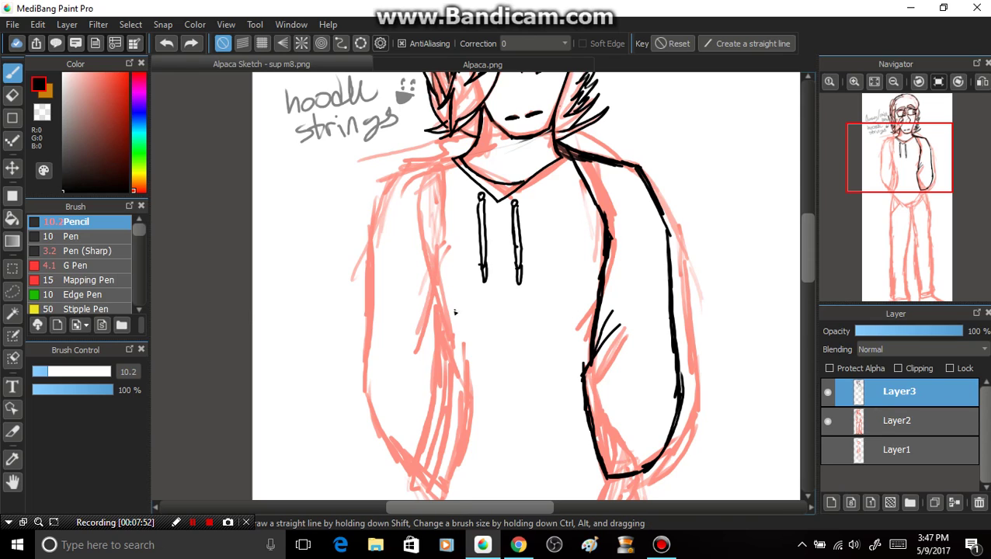
# Ink a diagonal fold on the left side of the torso and the left-side sleeve's inner edge above it.
pyautogui.moveTo(441, 301)
pyautogui.mouseDown()
pyautogui.moveTo(482, 327)
pyautogui.moveTo(459, 313)
pyautogui.mouseUp()
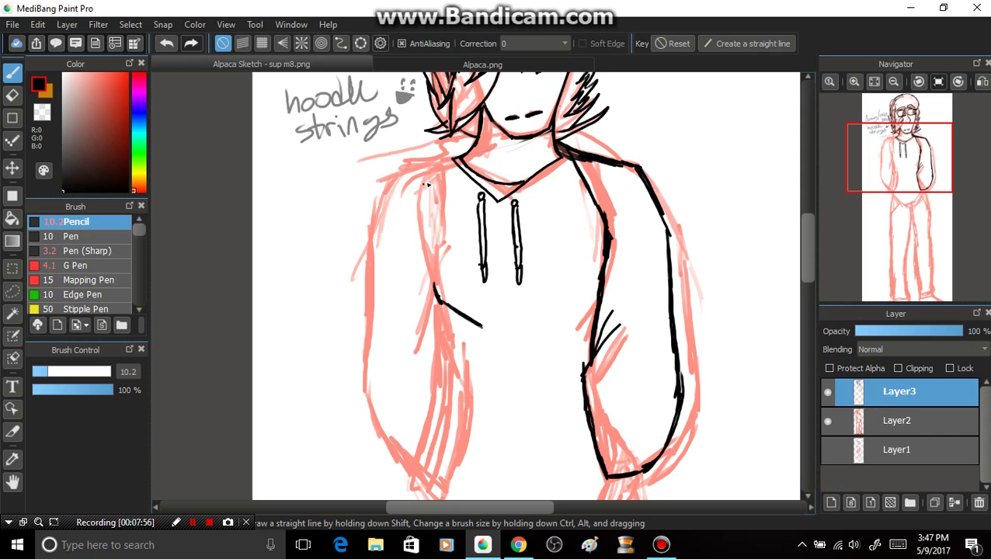
pyautogui.moveTo(426, 277); pyautogui.dragTo(426, 242)
pyautogui.moveTo(442, 179)
pyautogui.mouseDown()
pyautogui.moveTo(427, 224)
pyautogui.moveTo(431, 186)
pyautogui.moveTo(435, 262)
pyautogui.mouseUp()
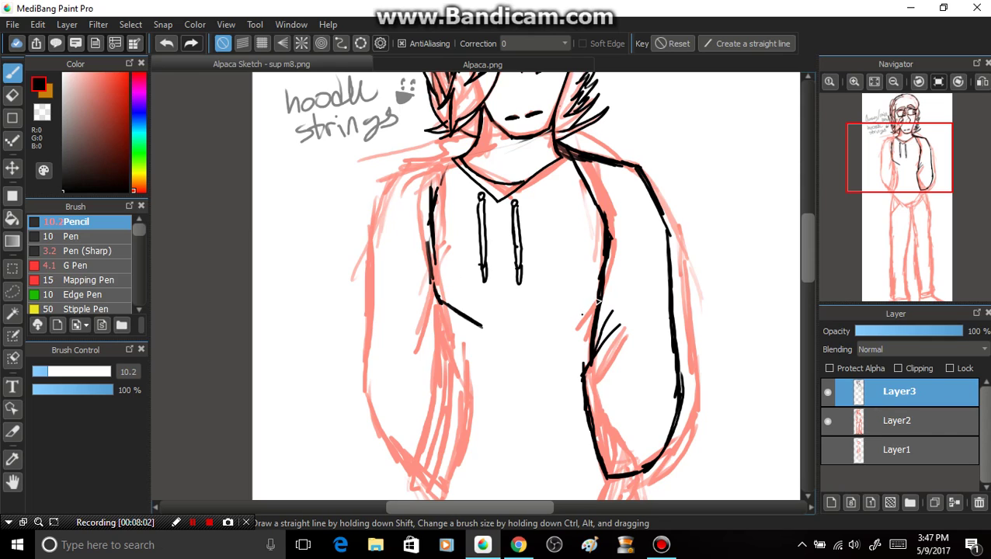
# Touch up the right-side sleeve's inner edge and erase the excess thickness along its upper part.
pyautogui.moveTo(600, 309)
pyautogui.mouseDown()
pyautogui.moveTo(612, 244)
pyautogui.moveTo(603, 287)
pyautogui.mouseUp()
pyautogui.press('e')
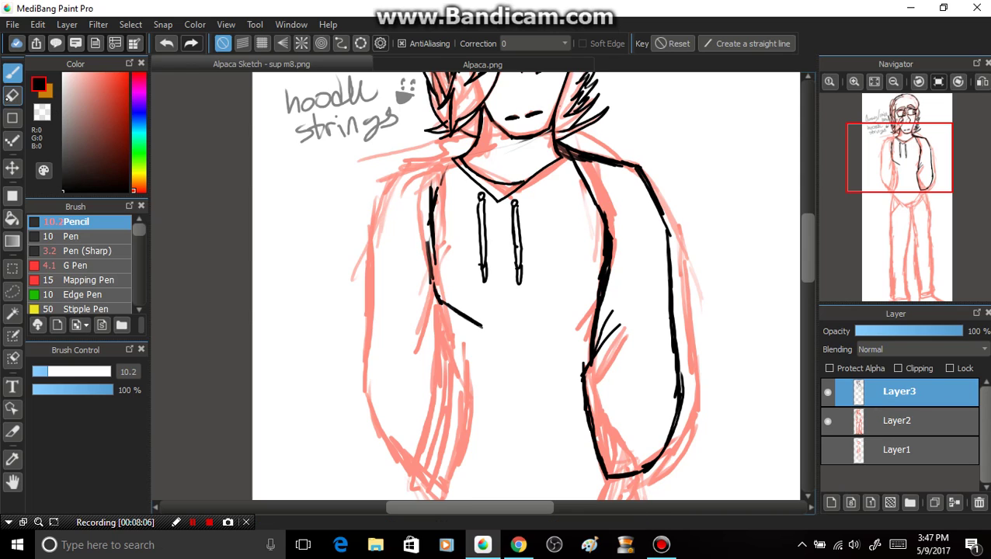
pyautogui.moveTo(602, 200)
pyautogui.mouseDown()
pyautogui.moveTo(619, 261)
pyautogui.moveTo(588, 309)
pyautogui.moveTo(600, 241)
pyautogui.moveTo(592, 216)
pyautogui.moveTo(601, 271)
pyautogui.moveTo(606, 252)
pyautogui.moveTo(593, 298)
pyautogui.moveTo(613, 222)
pyautogui.moveTo(618, 258)
pyautogui.moveTo(600, 191)
pyautogui.mouseUp()
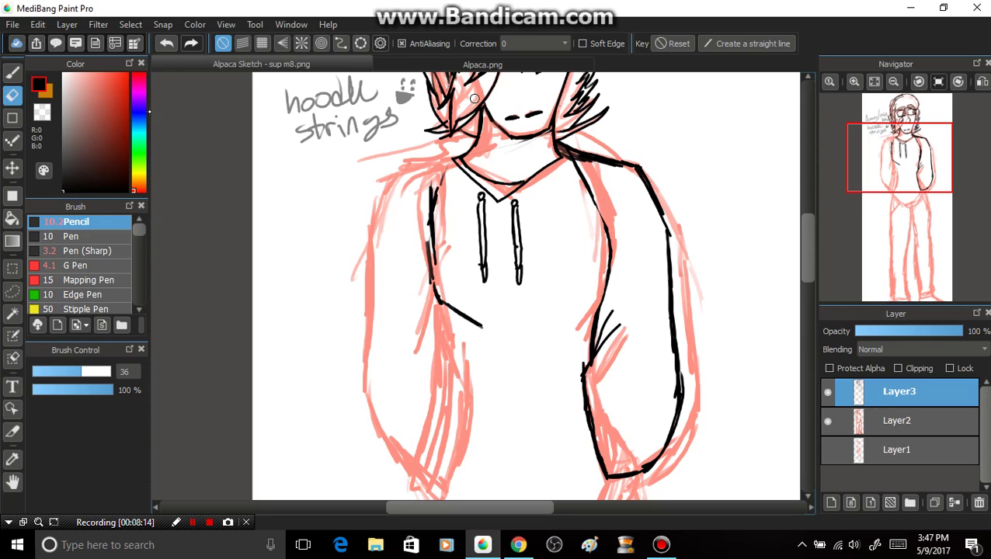
# Darken the left-side sleeve's inner edge and extend it with short strokes below the torso fold toward the forearm.
pyautogui.press('b')
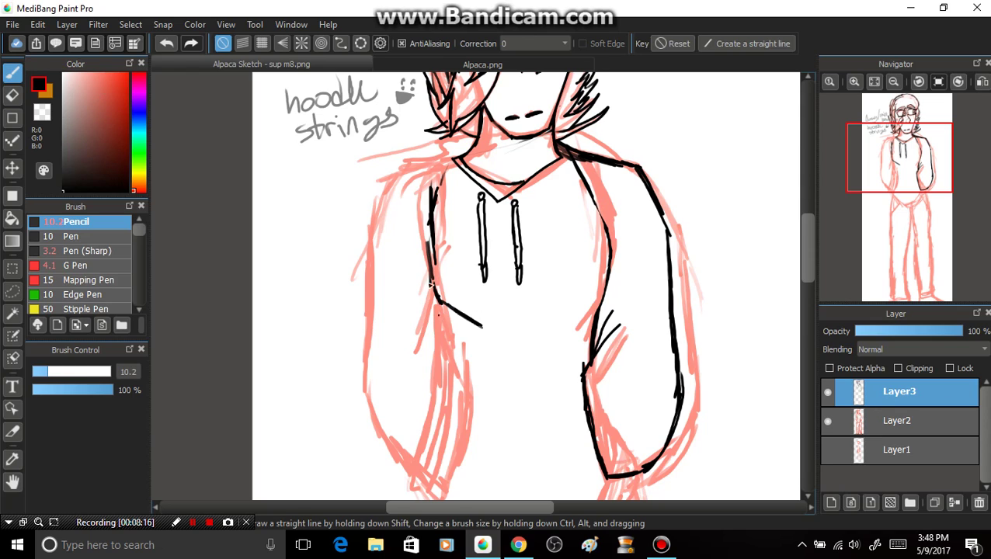
pyautogui.moveTo(432, 233)
pyautogui.mouseDown()
pyautogui.moveTo(441, 345)
pyautogui.moveTo(440, 296)
pyautogui.moveTo(465, 373)
pyautogui.mouseUp()
pyautogui.moveTo(441, 319)
pyautogui.mouseDown()
pyautogui.moveTo(458, 351)
pyautogui.moveTo(438, 480)
pyautogui.mouseUp()
pyautogui.hotkey('ctrl', 'z')
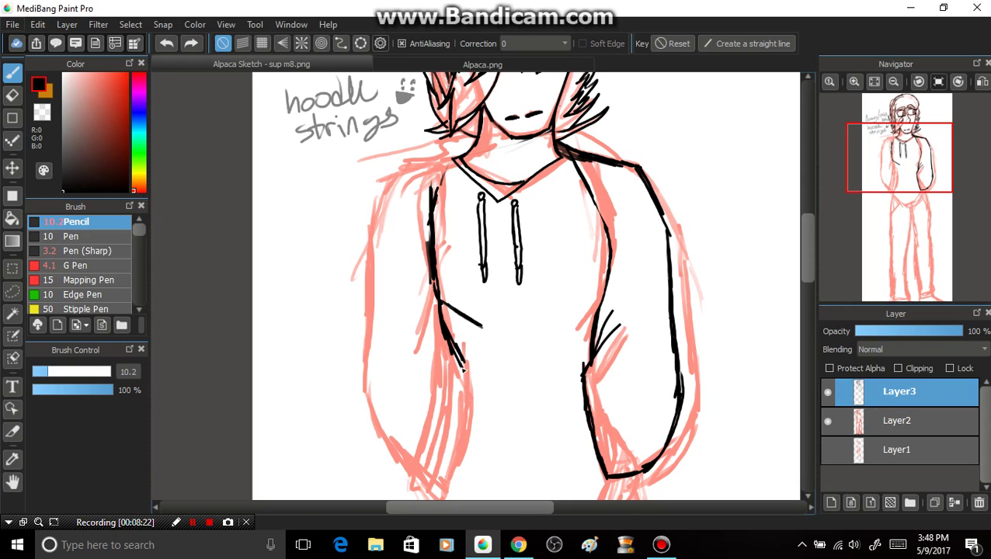
# Ink the left-side sleeve's inner forearm curve and its outer edge from the neckline over the shoulder to the lower end.
pyautogui.moveTo(465, 342); pyautogui.dragTo(447, 486)
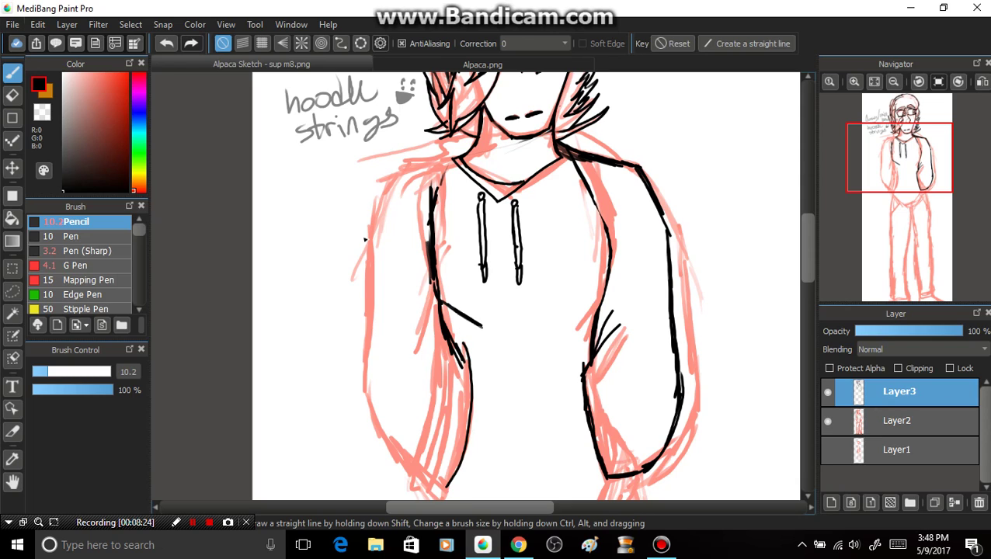
pyautogui.moveTo(457, 156)
pyautogui.mouseDown()
pyautogui.moveTo(421, 159)
pyautogui.moveTo(384, 188)
pyautogui.moveTo(373, 382)
pyautogui.moveTo(420, 469)
pyautogui.moveTo(390, 447)
pyautogui.mouseUp()
pyautogui.moveTo(433, 486); pyautogui.dragTo(376, 394)
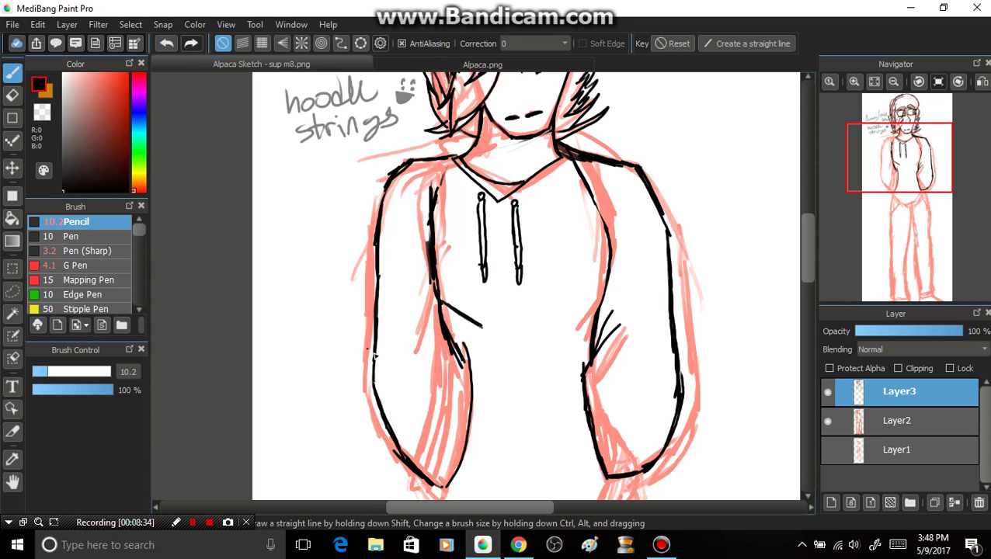
# Add a short fold stroke across the left-side inner elbow and ink the hoodie's curved bottom hem between the two sleeve ends.
pyautogui.moveTo(893, 159); pyautogui.dragTo(873, 183)
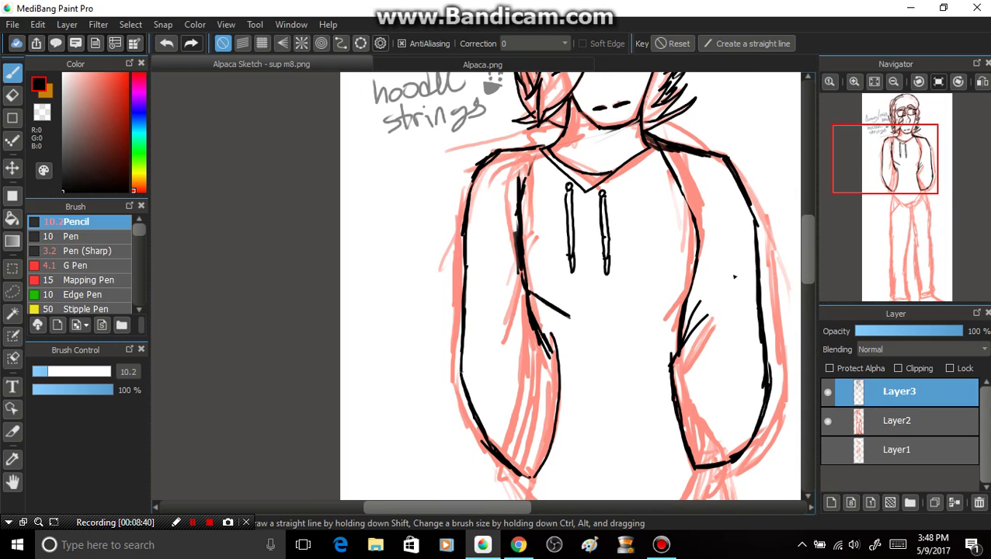
pyautogui.moveTo(506, 311); pyautogui.dragTo(546, 342)
pyautogui.moveTo(872, 188); pyautogui.dragTo(897, 202)
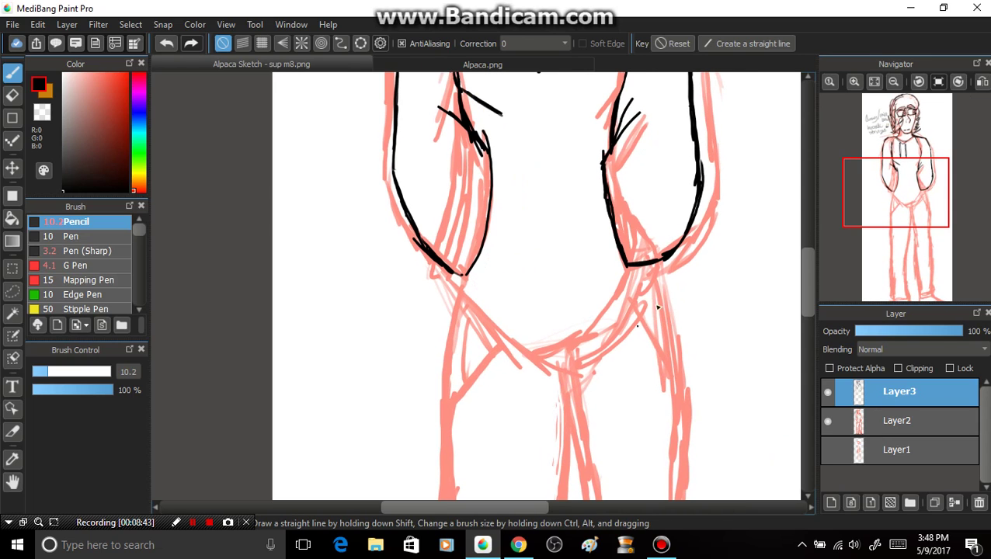
pyautogui.moveTo(671, 264); pyautogui.dragTo(602, 368)
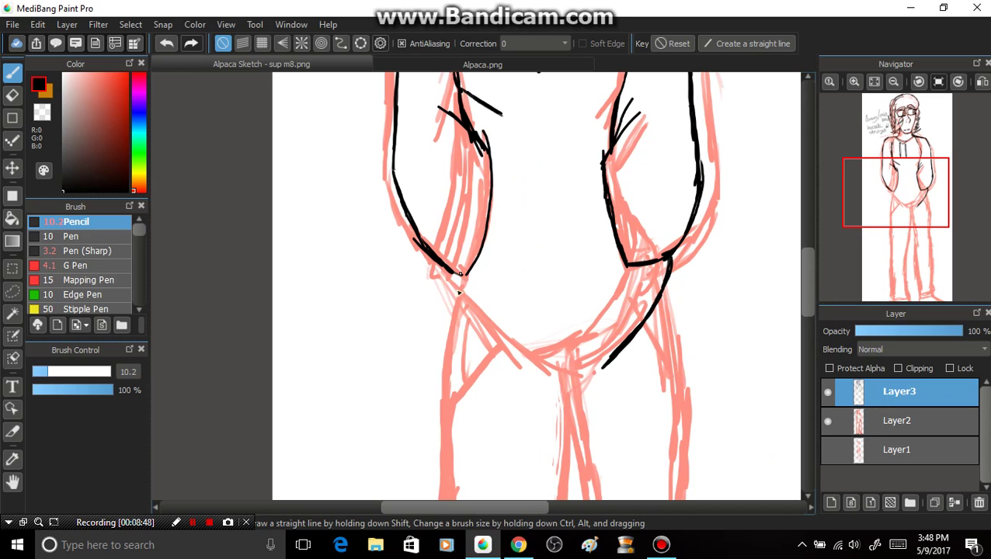
pyautogui.moveTo(461, 273)
pyautogui.mouseDown()
pyautogui.moveTo(458, 292)
pyautogui.moveTo(545, 379)
pyautogui.mouseUp()
pyautogui.moveTo(614, 359)
pyautogui.mouseDown()
pyautogui.moveTo(557, 385)
pyautogui.moveTo(598, 368)
pyautogui.moveTo(587, 376)
pyautogui.mouseUp()
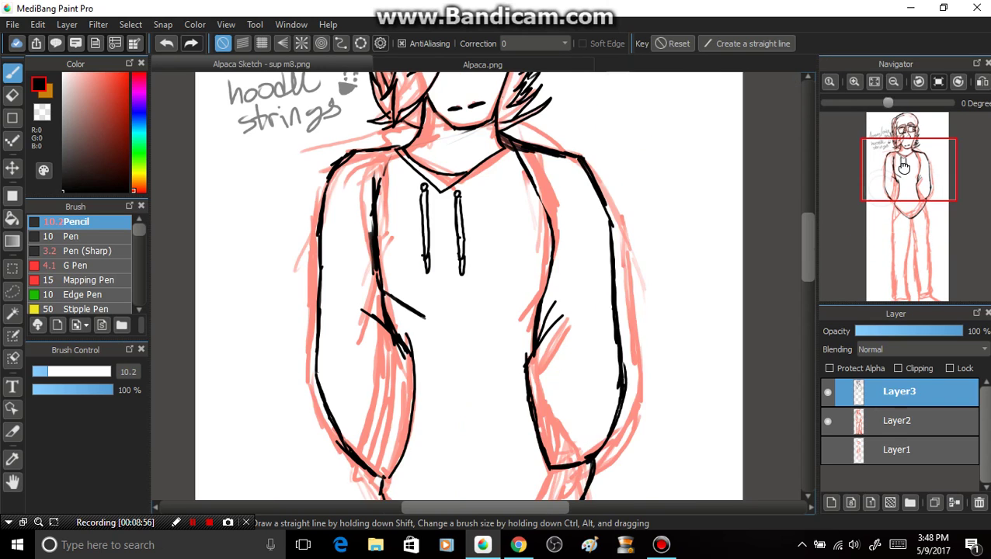
# Try a short extra fold stroke beside the left-side inner elbow and undo it.
pyautogui.moveTo(901, 173); pyautogui.dragTo(900, 205)
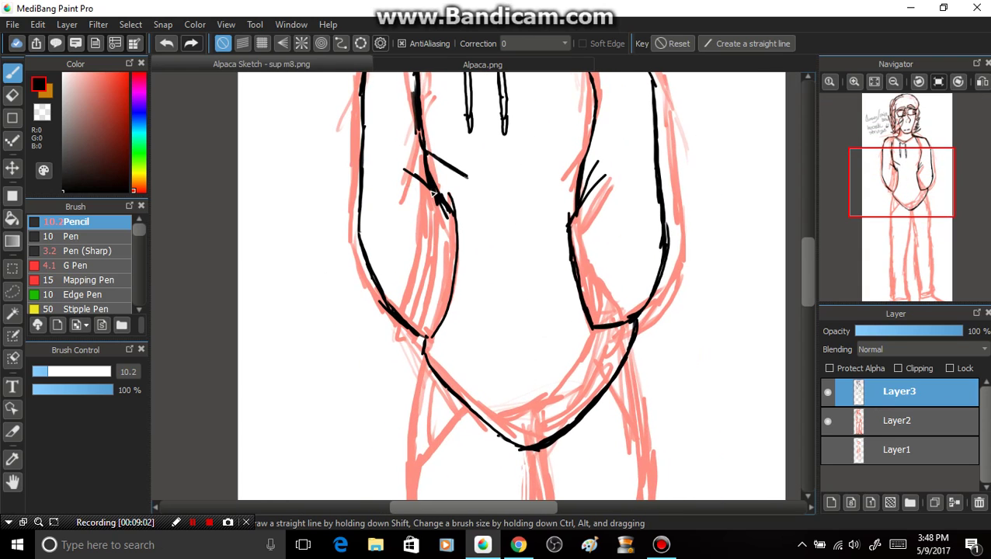
pyautogui.moveTo(396, 202); pyautogui.dragTo(425, 181)
pyautogui.hotkey('ctrl', 'z')
pyautogui.click(518, 544)
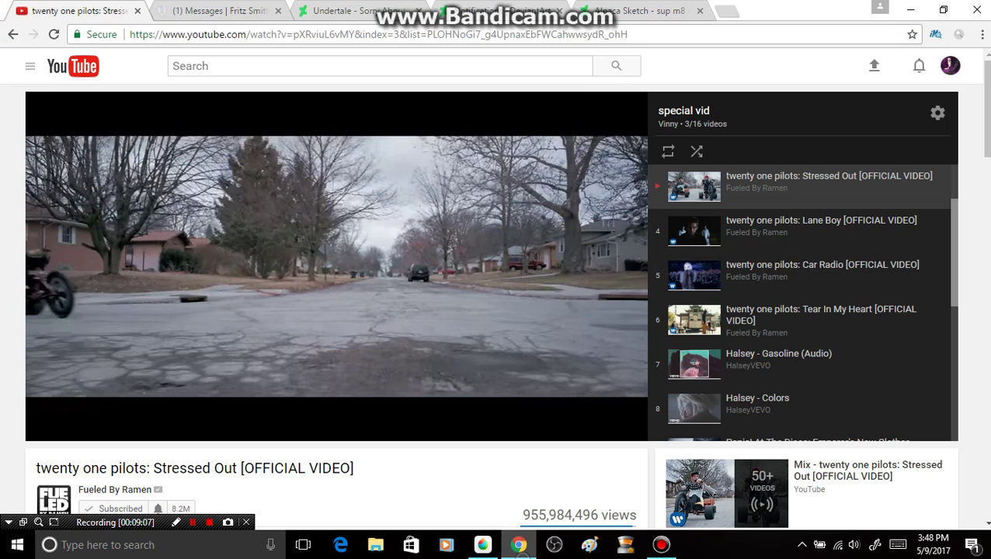
pyautogui.click(482, 544)
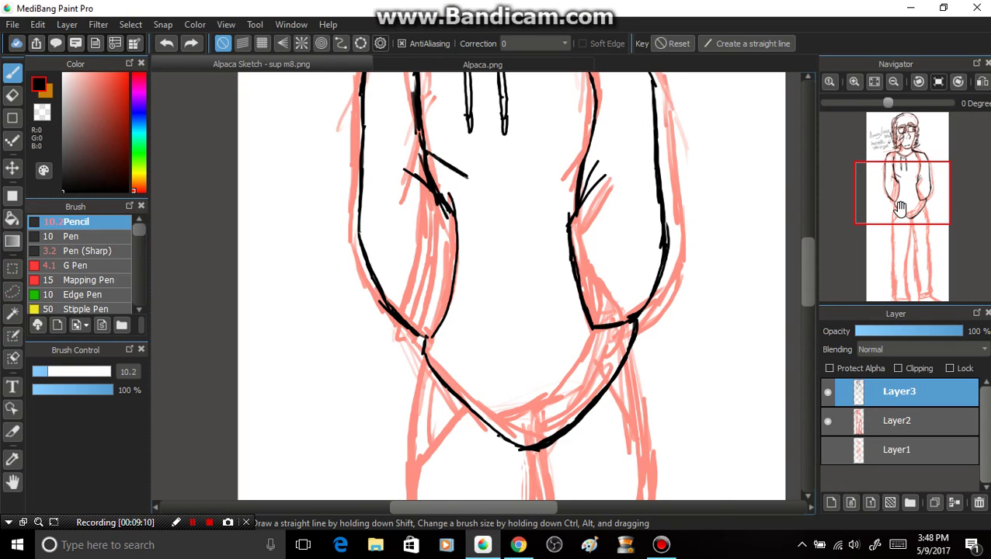
pyautogui.click(906, 223)
pyautogui.hotkey('alt', 'Tab')
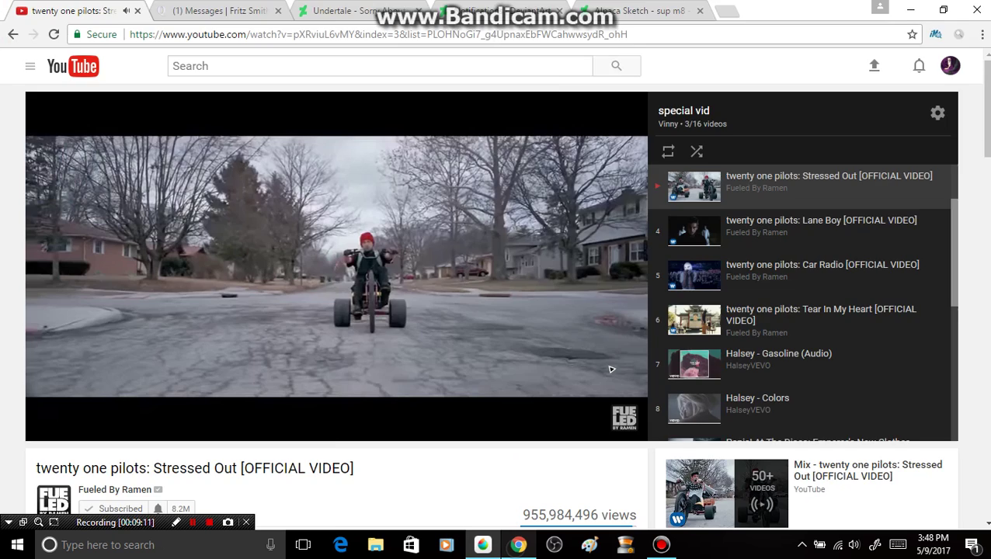
pyautogui.hotkey('alt', 'Tab')
# Ink the right-side leg's outer thigh edge and the left-side leg's inner edge below the hem as smooth curves at brush size 12.
pyautogui.moveTo(901, 233)
pyautogui.moveTo(909, 241)
pyautogui.mouseDown()
pyautogui.moveTo(911, 254)
pyautogui.moveTo(901, 246)
pyautogui.mouseUp()
pyautogui.click(11, 117)
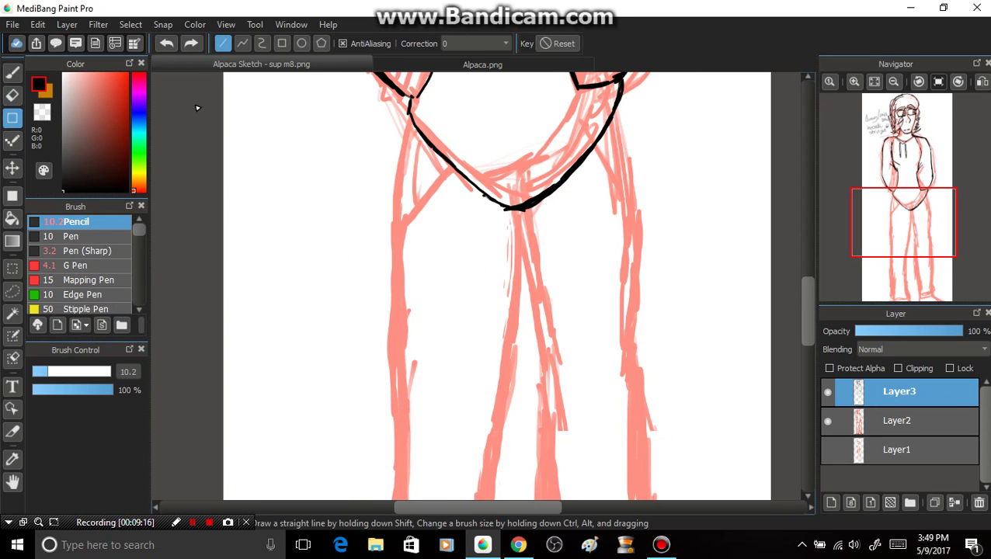
pyautogui.click(261, 43)
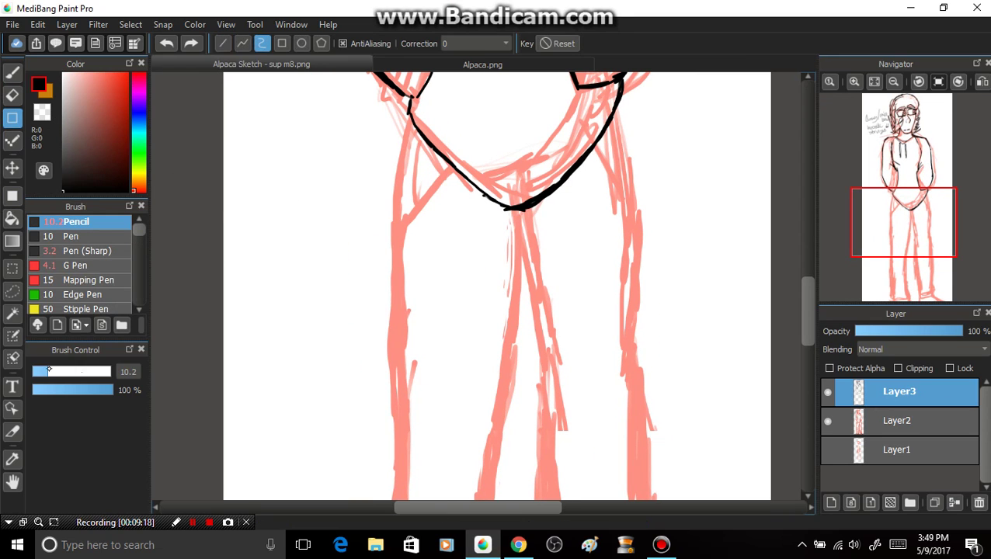
pyautogui.moveTo(48, 370); pyautogui.dragTo(51, 371)
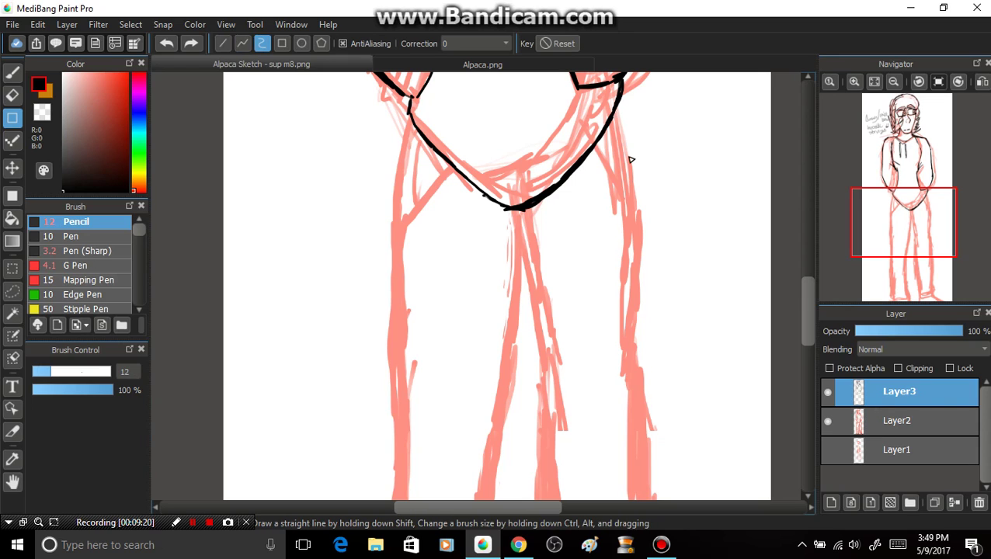
pyautogui.moveTo(614, 114); pyautogui.dragTo(641, 254)
pyautogui.moveTo(640, 315); pyautogui.dragTo(636, 367)
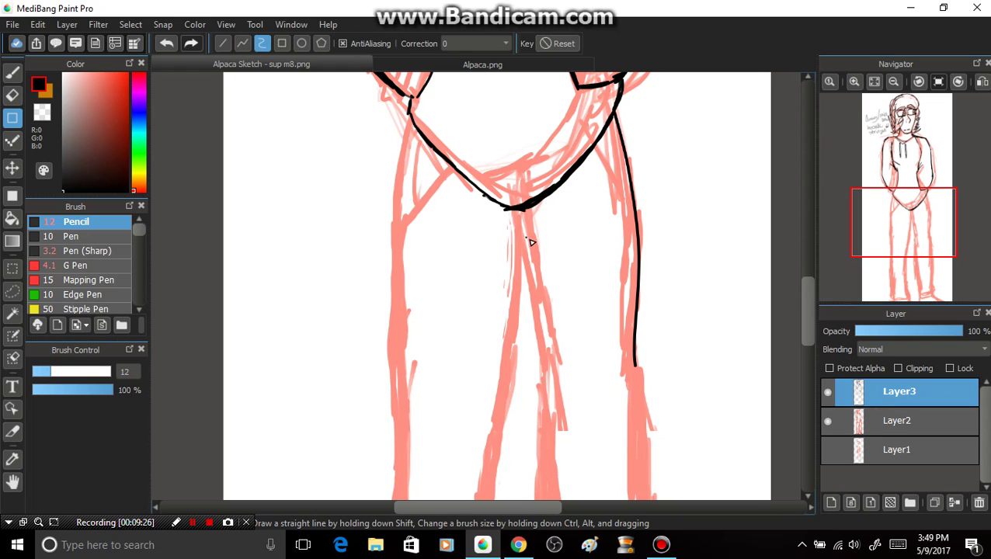
pyautogui.moveTo(520, 211)
pyautogui.mouseDown()
pyautogui.moveTo(524, 327)
pyautogui.moveTo(494, 479)
pyautogui.mouseUp()
# Set the brush size to 16 and ink the right-side leg's inner edge as a curve branching off the line between the legs.
pyautogui.click(61, 372)
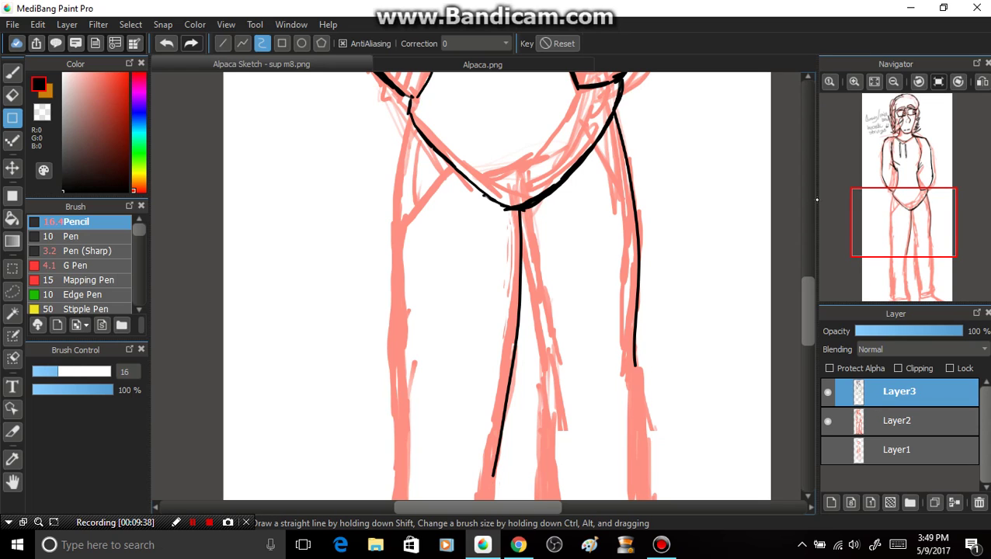
pyautogui.click(874, 249)
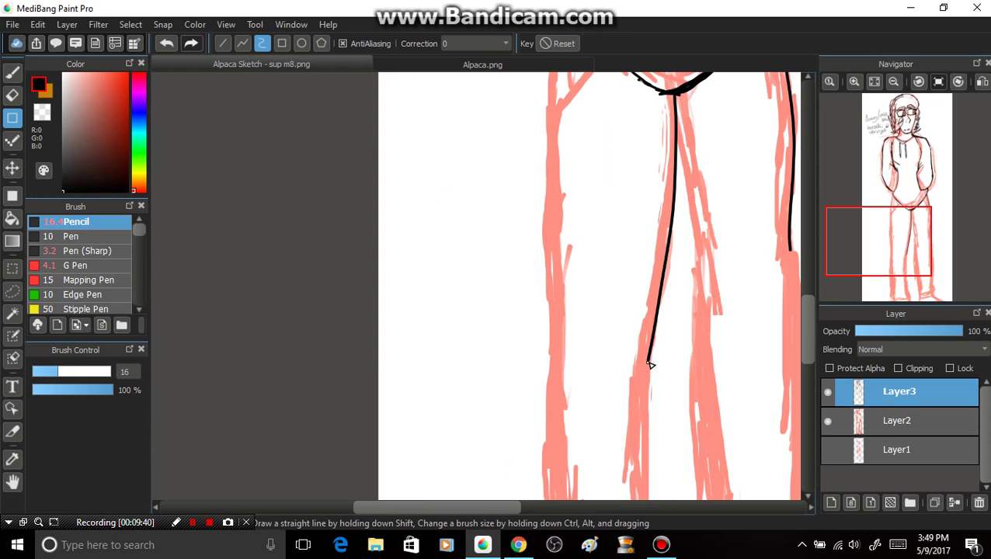
pyautogui.moveTo(922, 230); pyautogui.dragTo(907, 238)
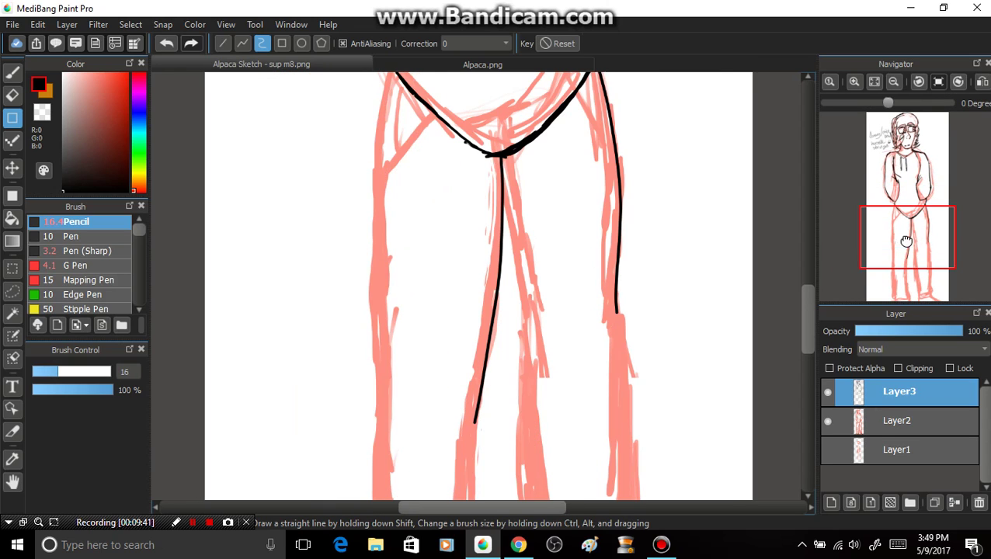
pyautogui.moveTo(871, 199); pyautogui.dragTo(871, 212)
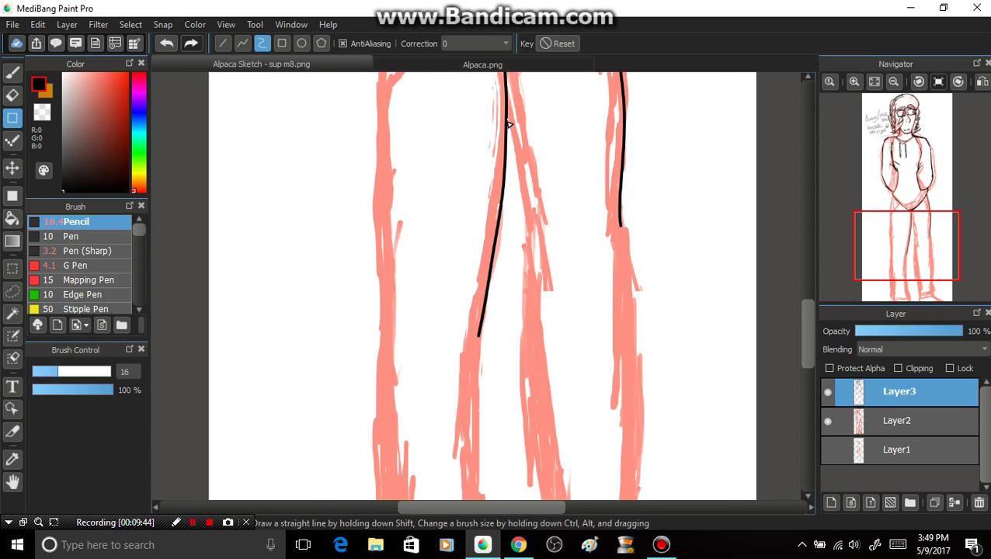
pyautogui.moveTo(508, 124)
pyautogui.mouseDown()
pyautogui.moveTo(524, 172)
pyautogui.moveTo(526, 285)
pyautogui.mouseUp()
pyautogui.moveTo(518, 342); pyautogui.dragTo(546, 502)
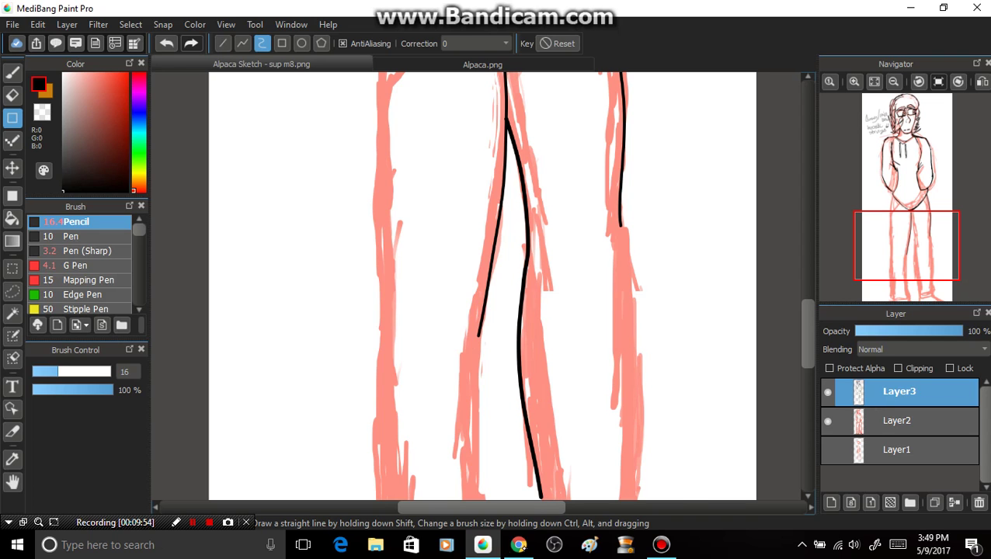
pyautogui.click(518, 544)
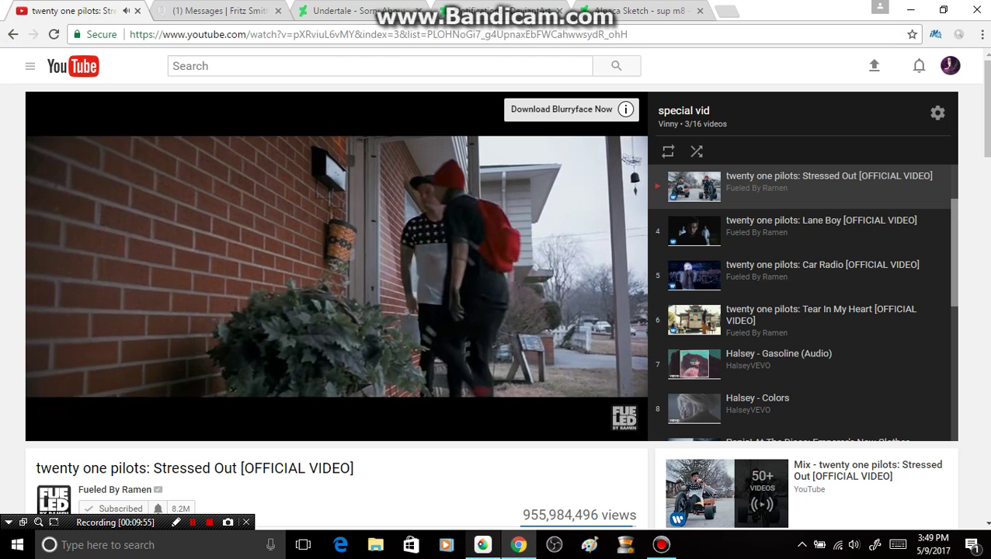
pyautogui.click(482, 545)
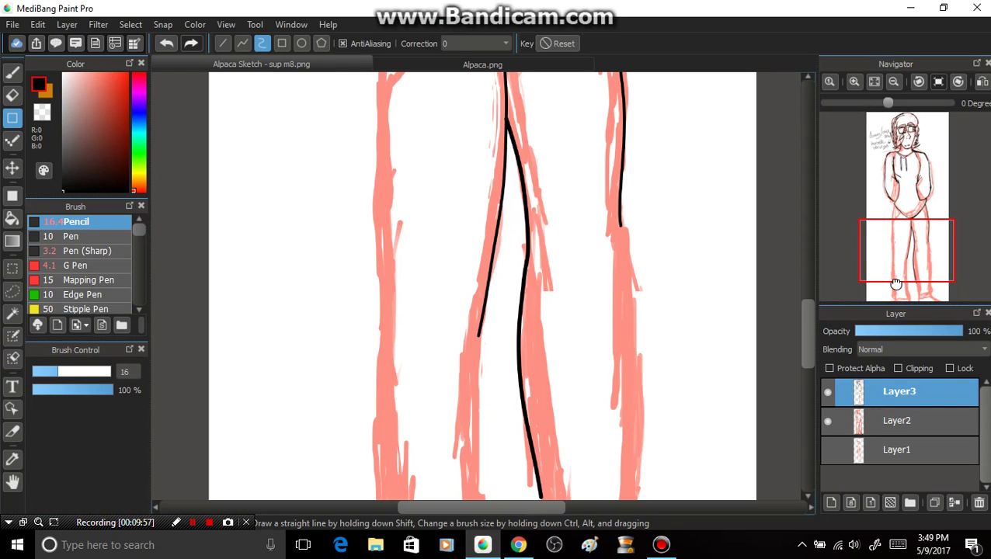